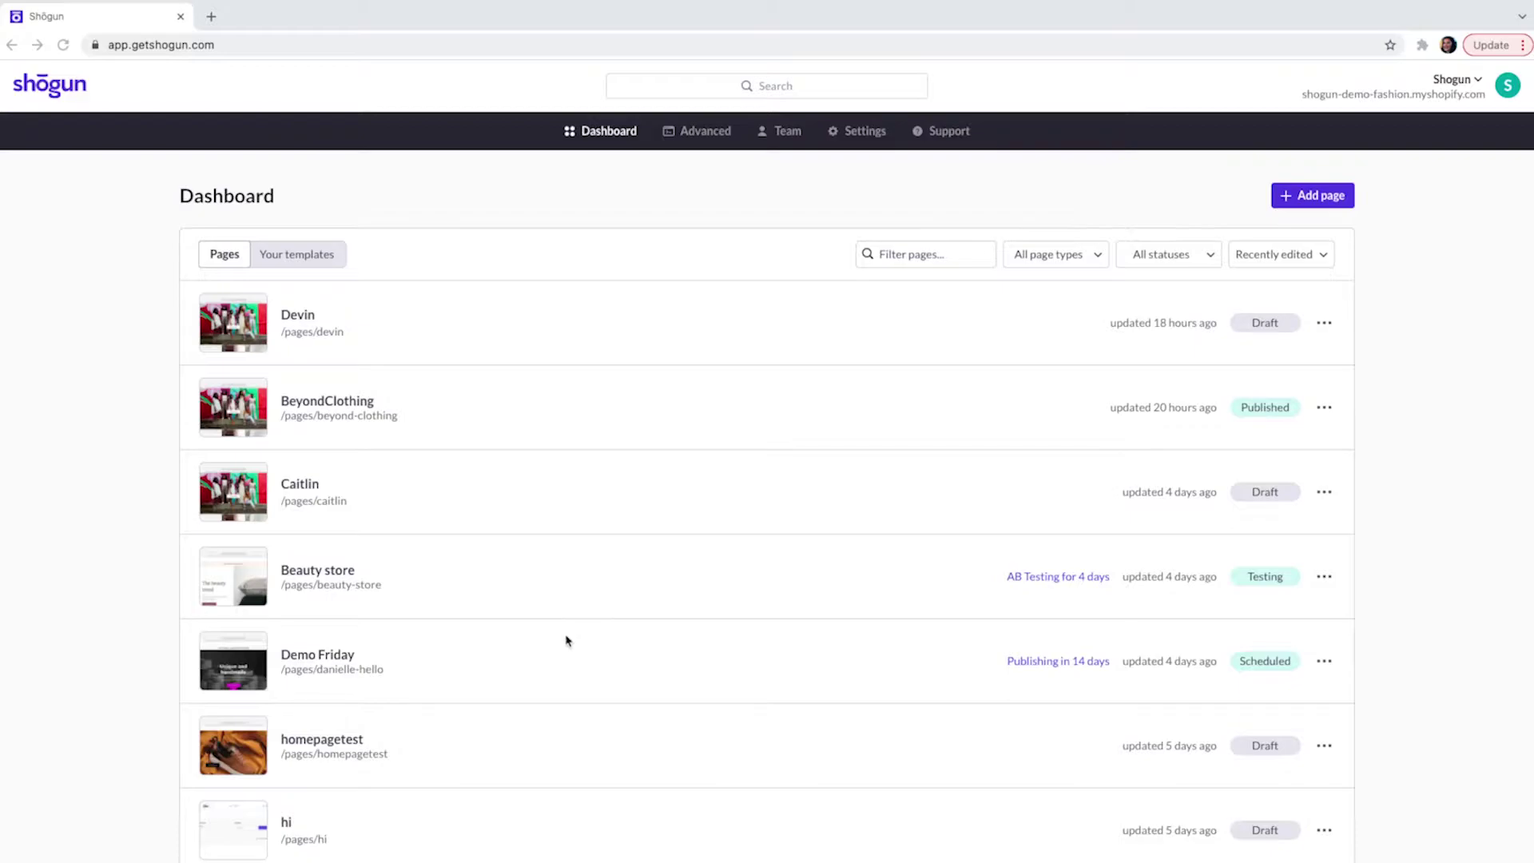
- Use Add page to bring up the new-page modal with Blank page and Standard templates
click(1296, 203)
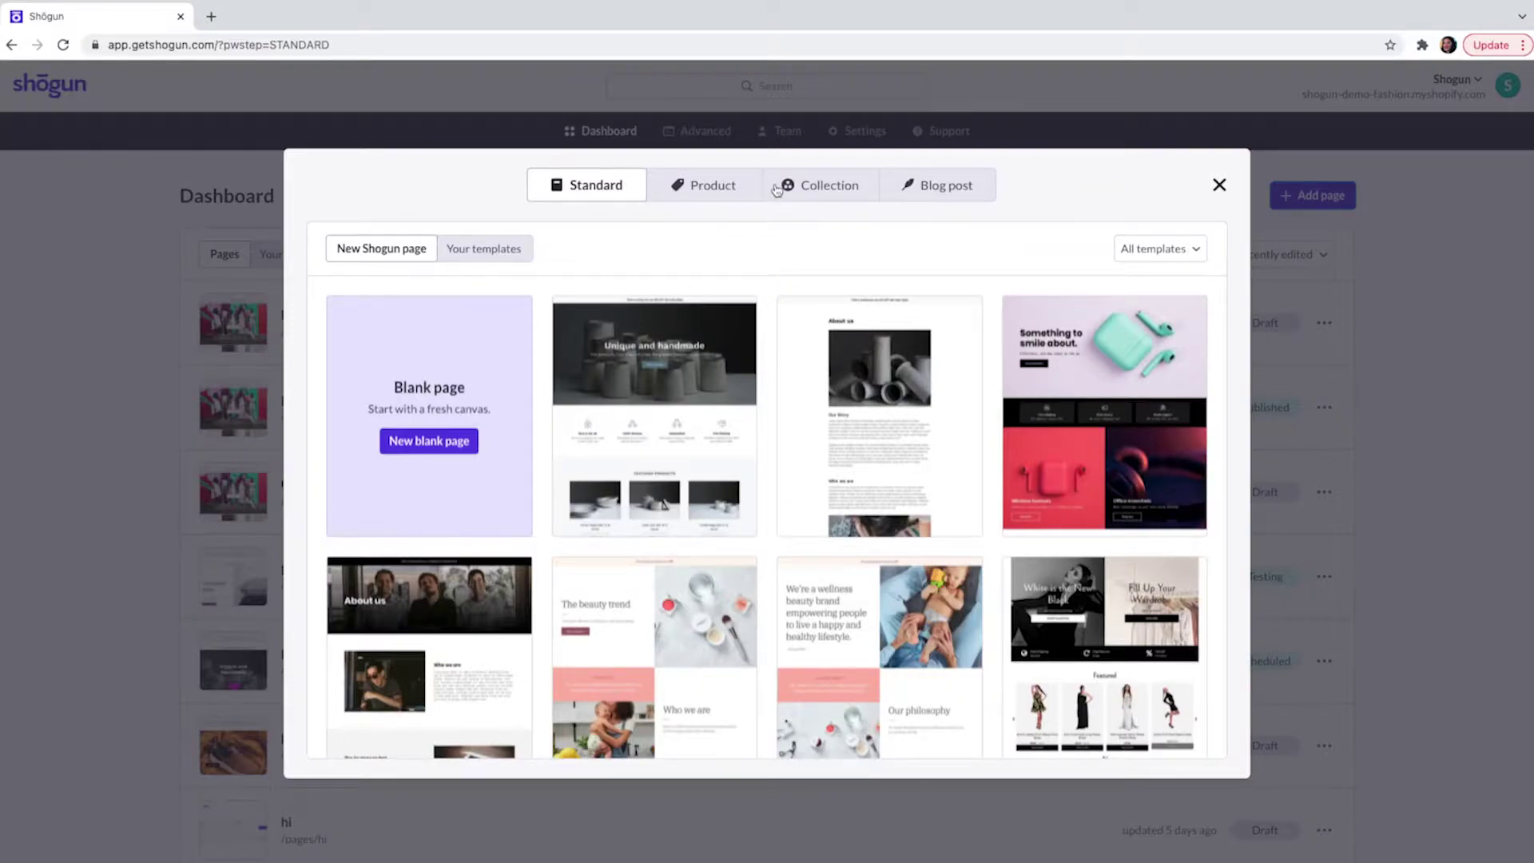
mouse_move(610, 349)
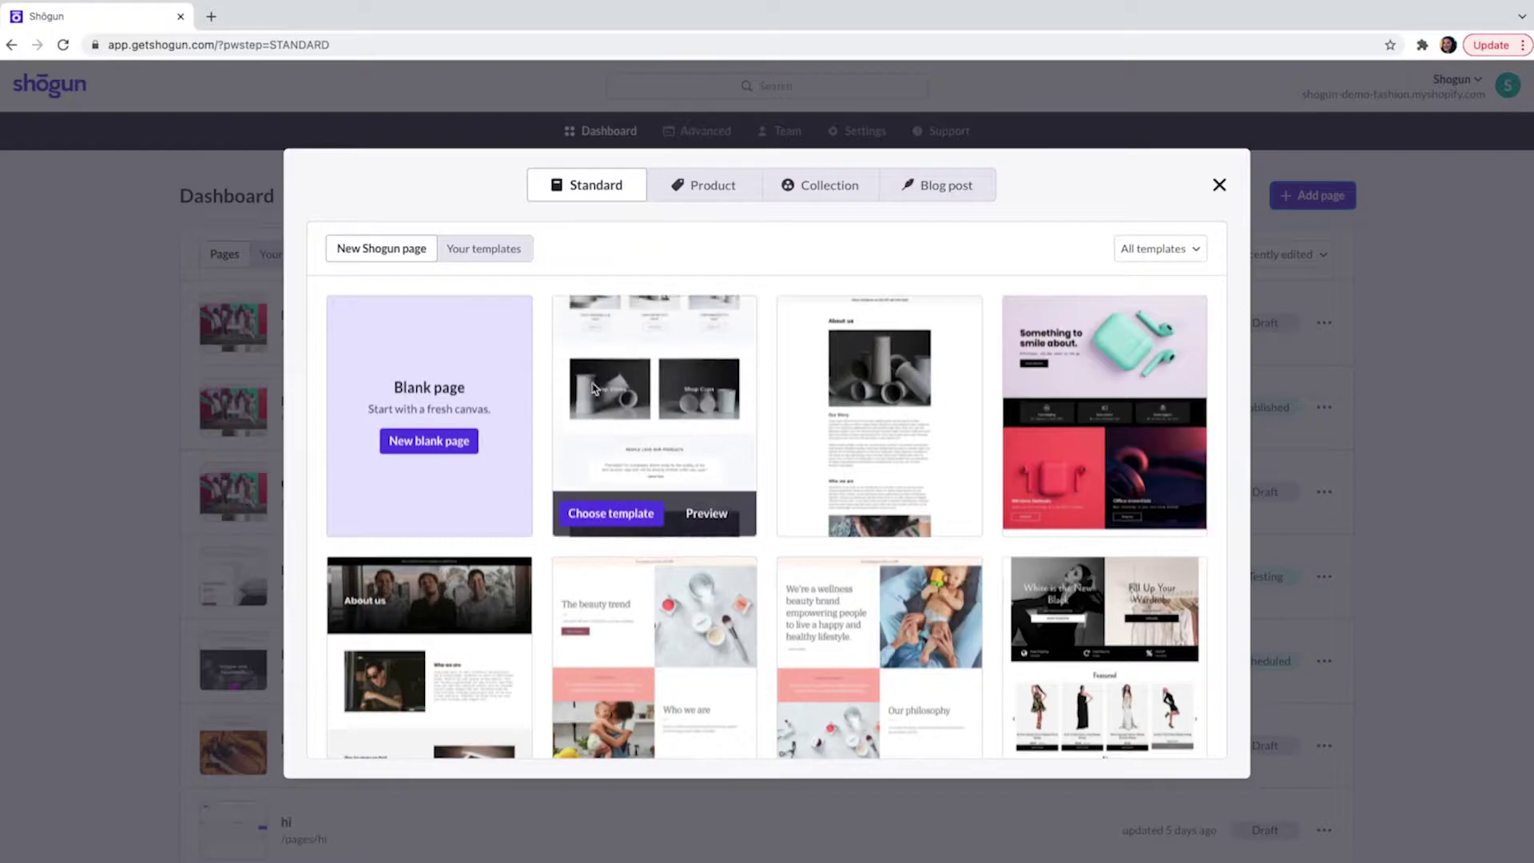
click(663, 194)
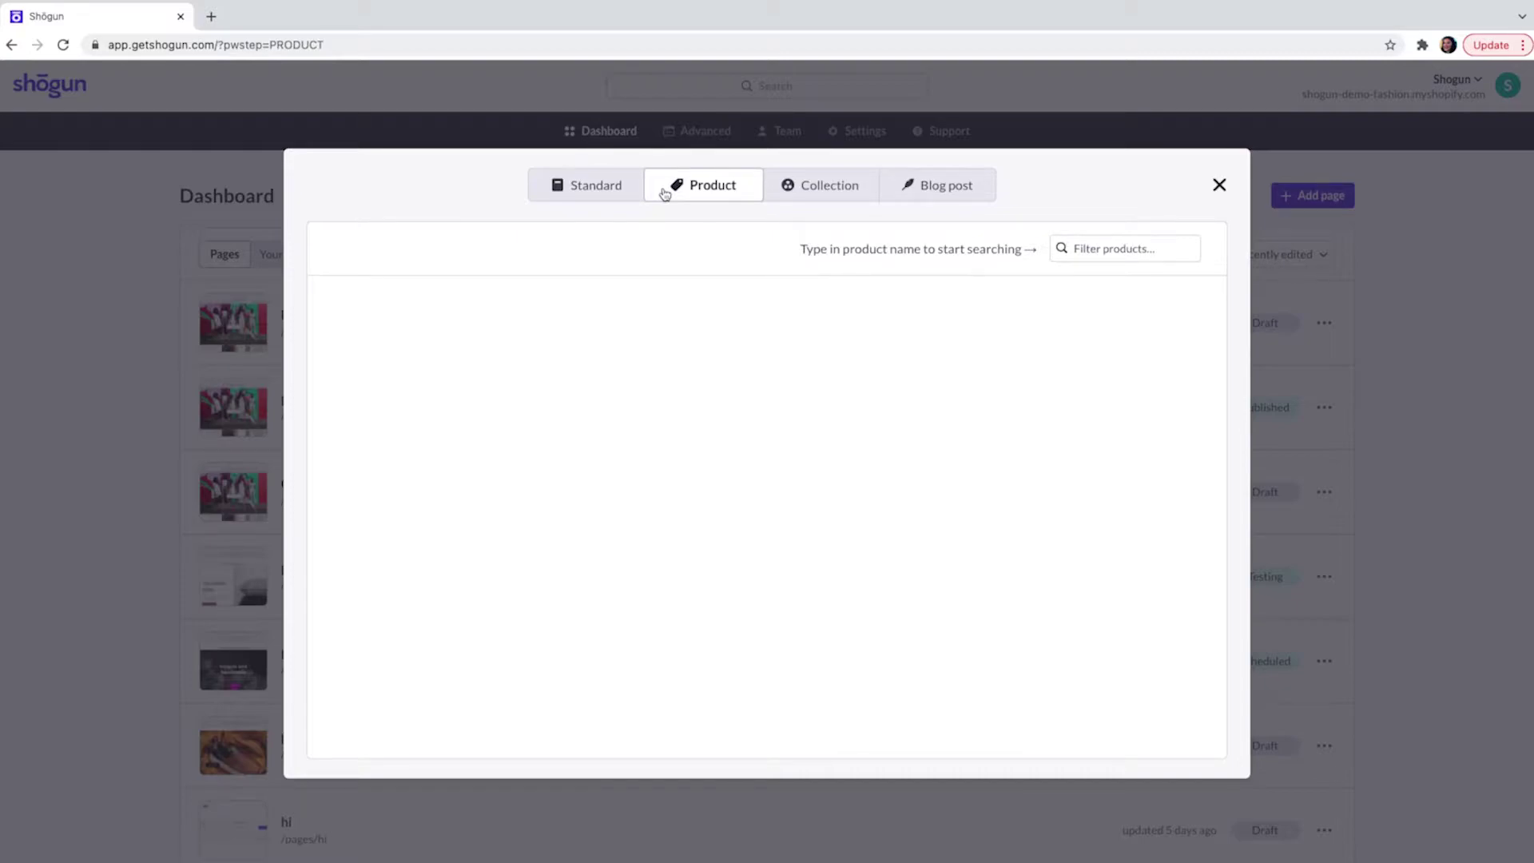
click(805, 196)
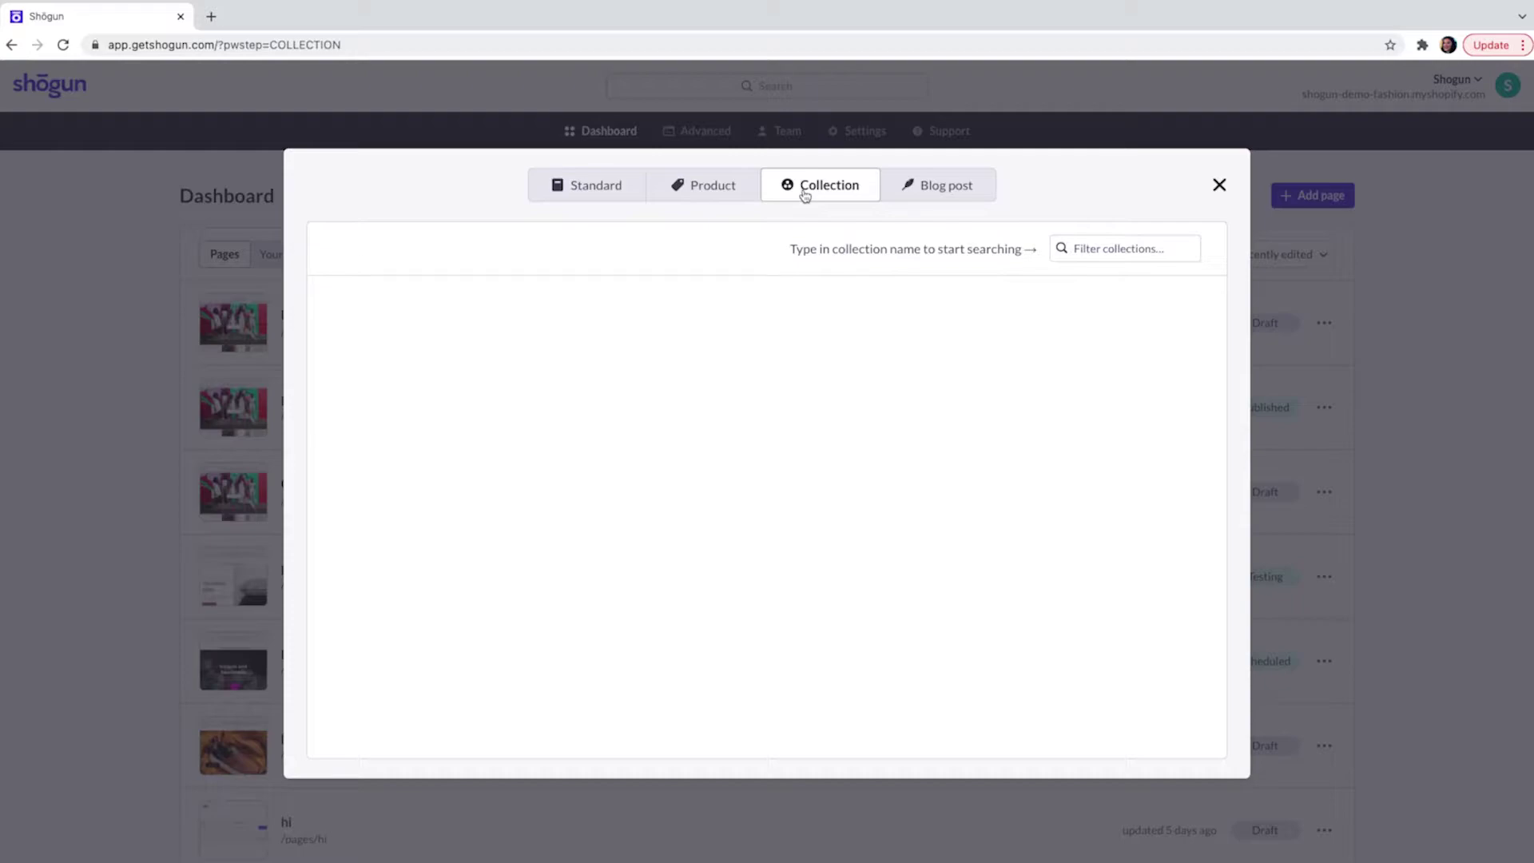
click(948, 187)
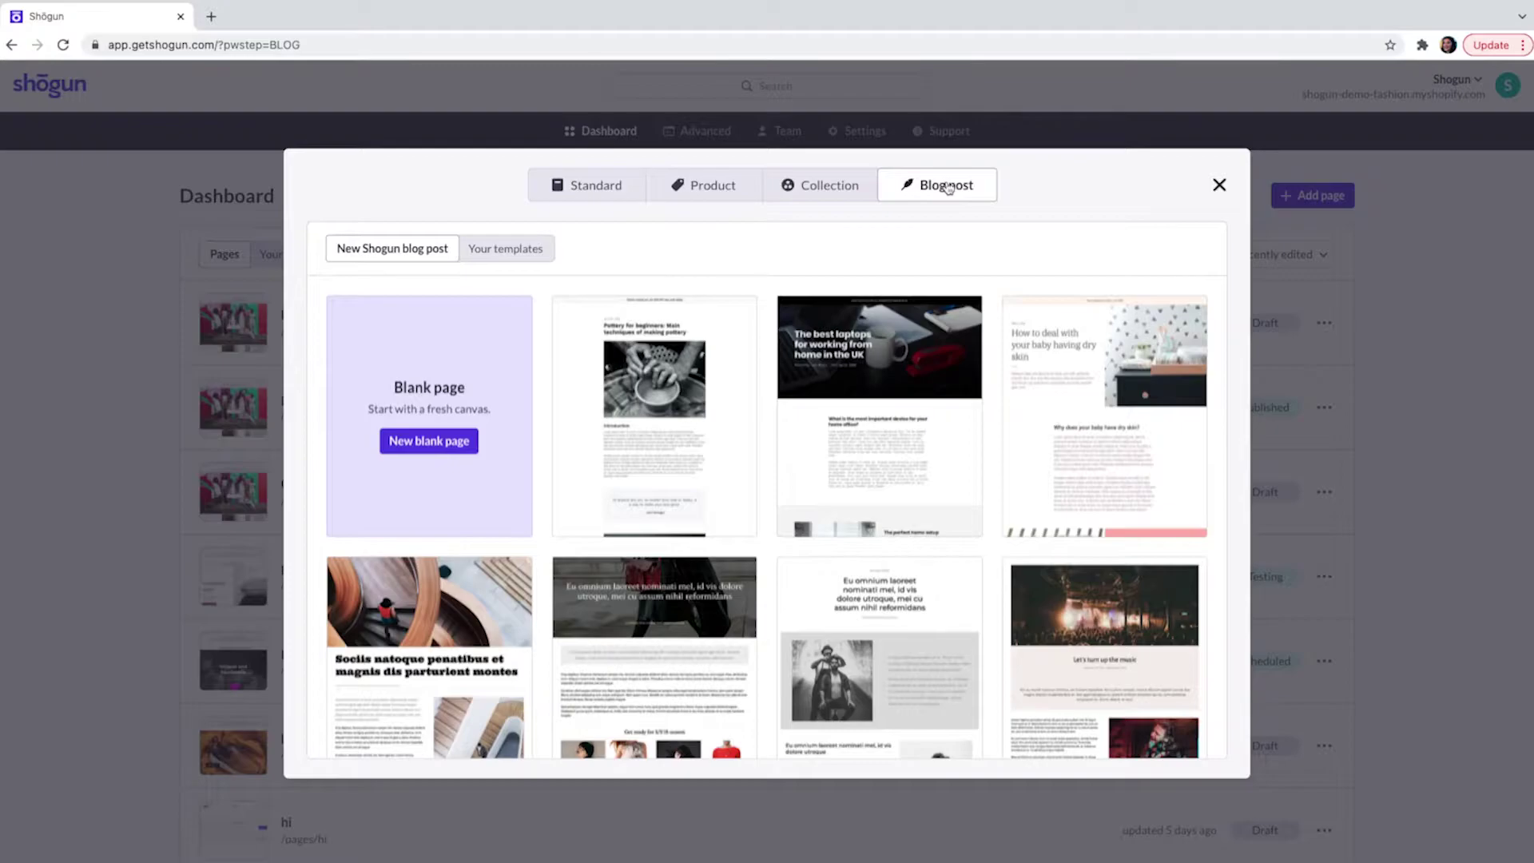
click(609, 189)
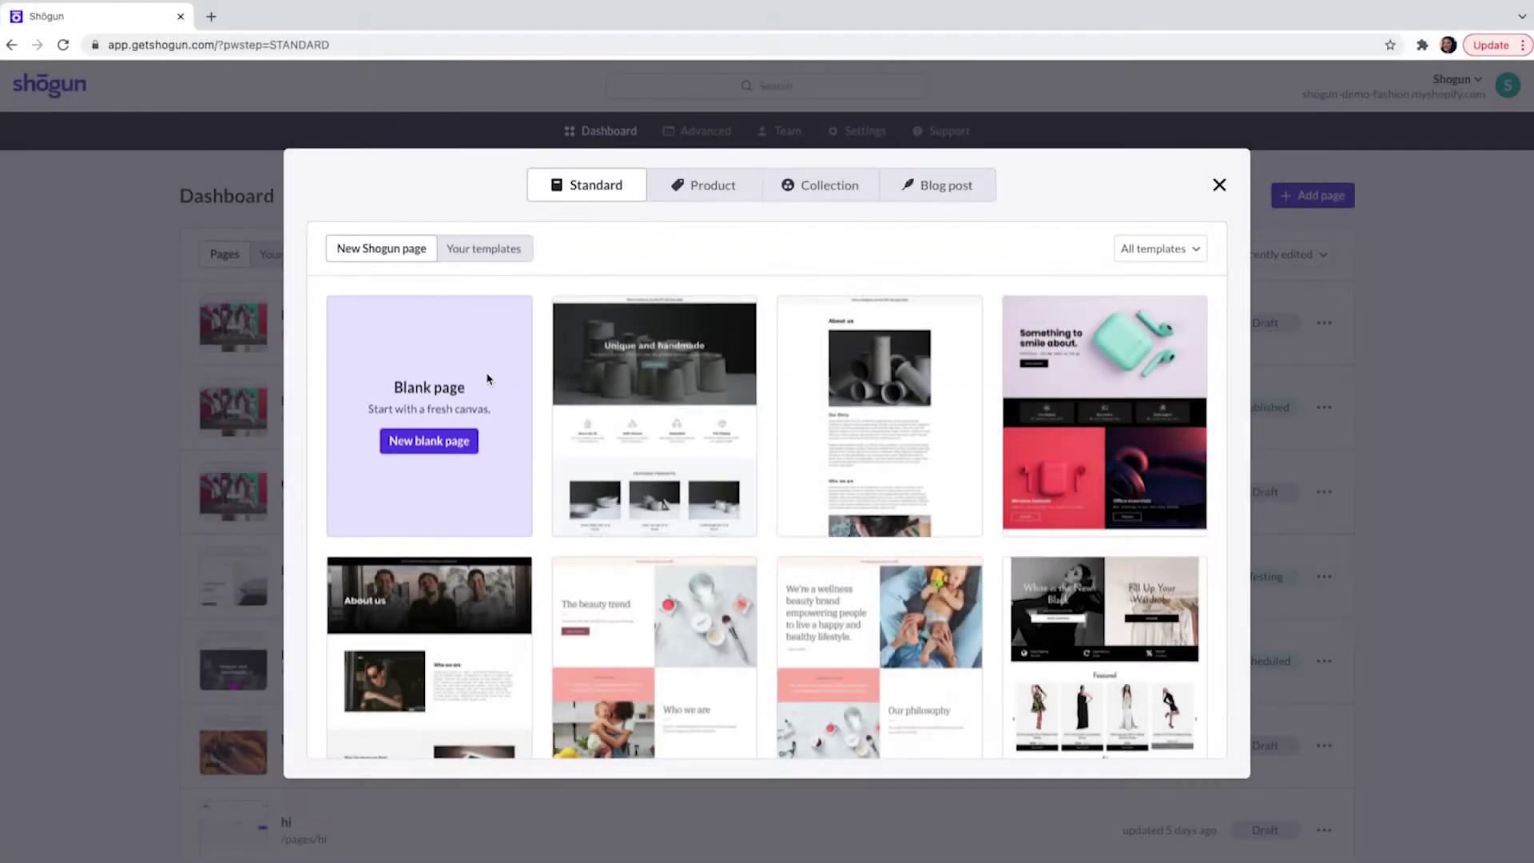
- Browse down the Standard templates list and scroll back up toward the earbuds card
mouse_move(787, 483)
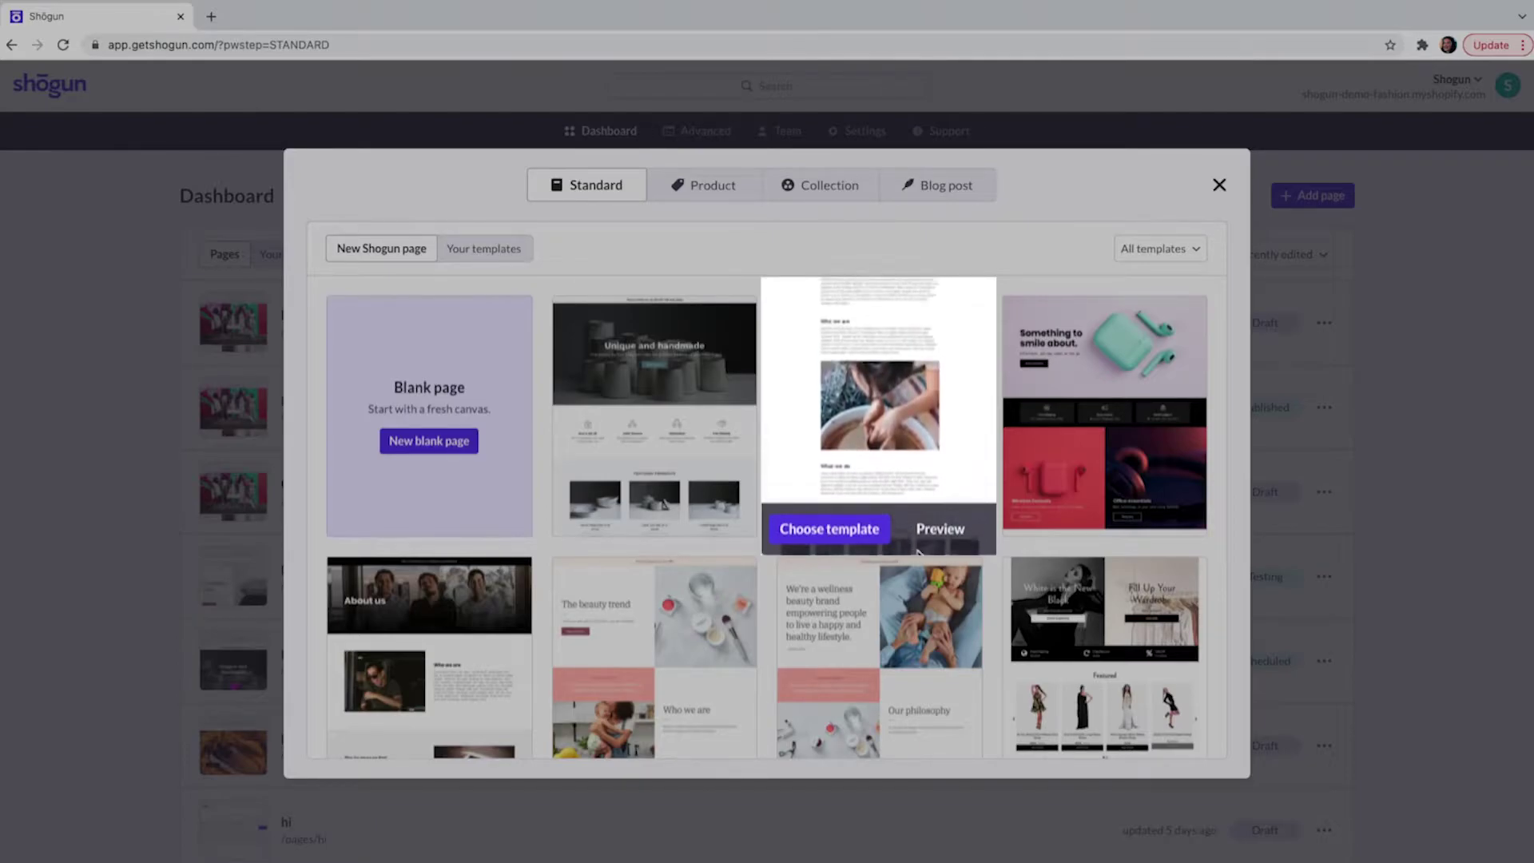
scroll(916, 545, down, 1)
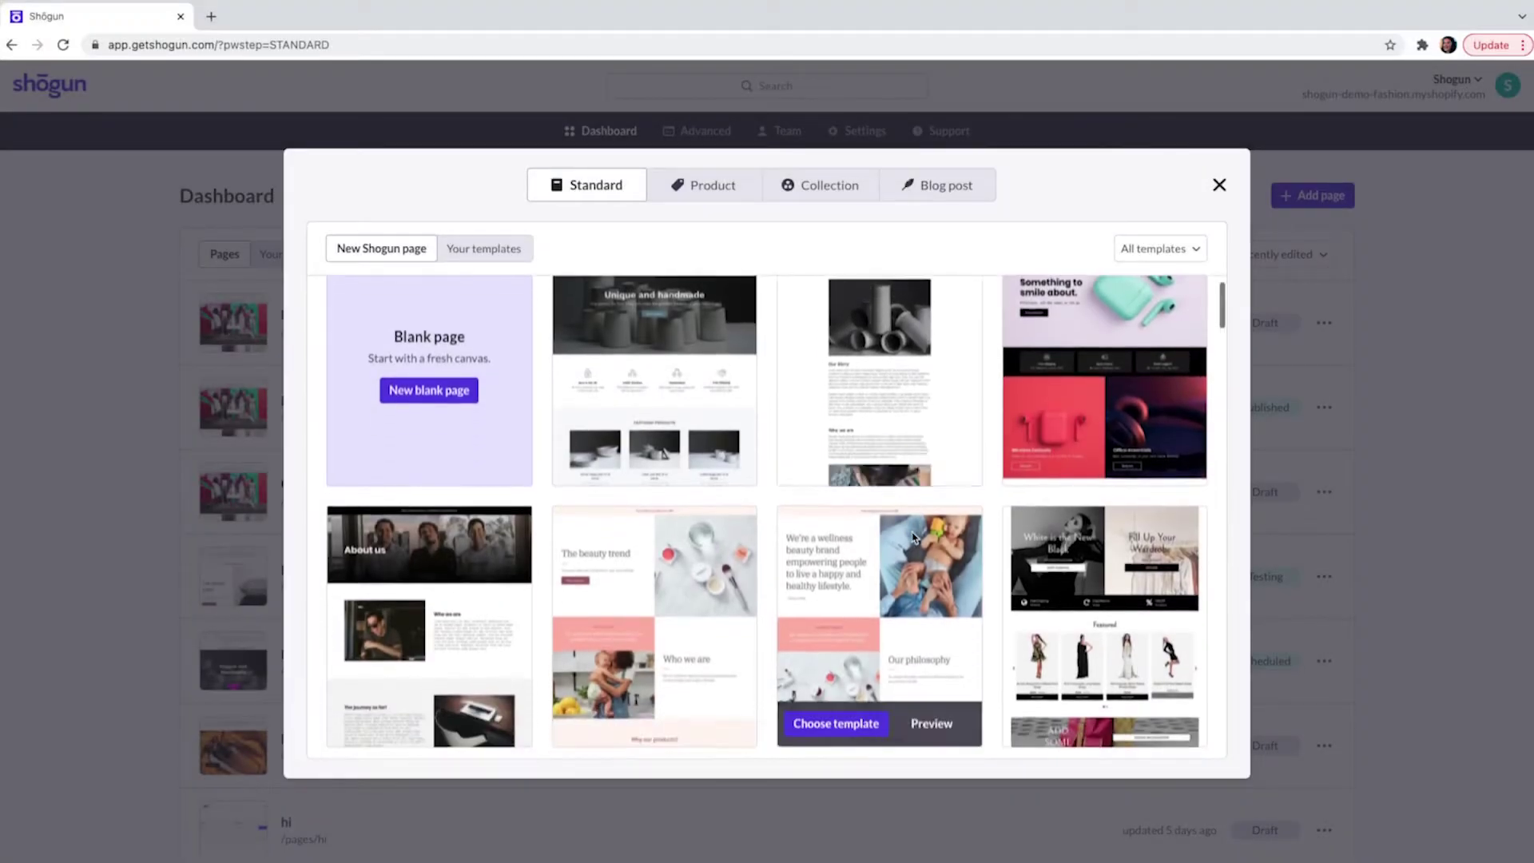
scroll(913, 537, down, 4)
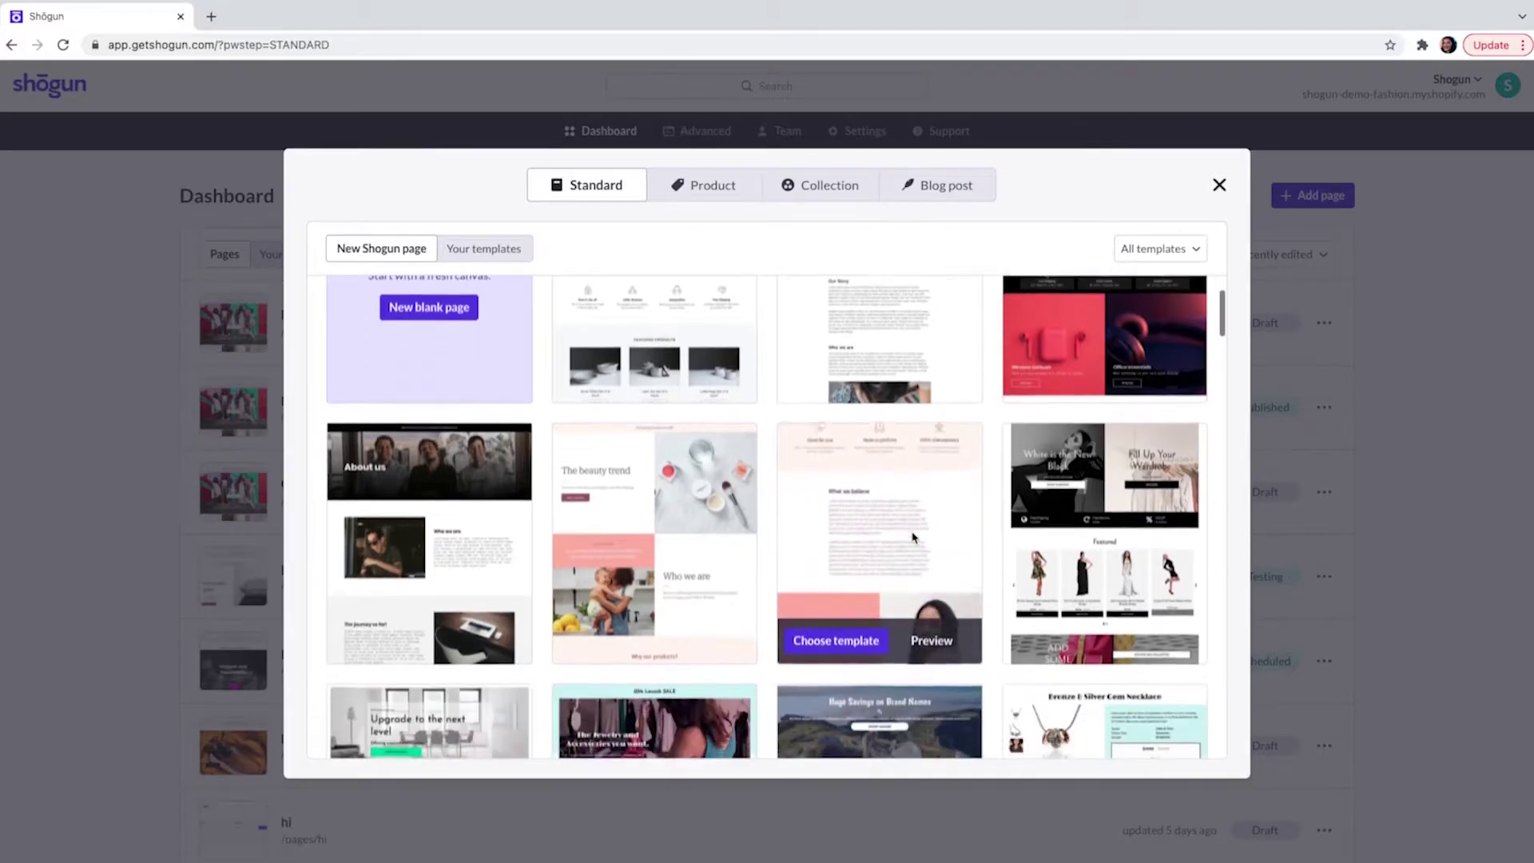
scroll(914, 536, down, 3)
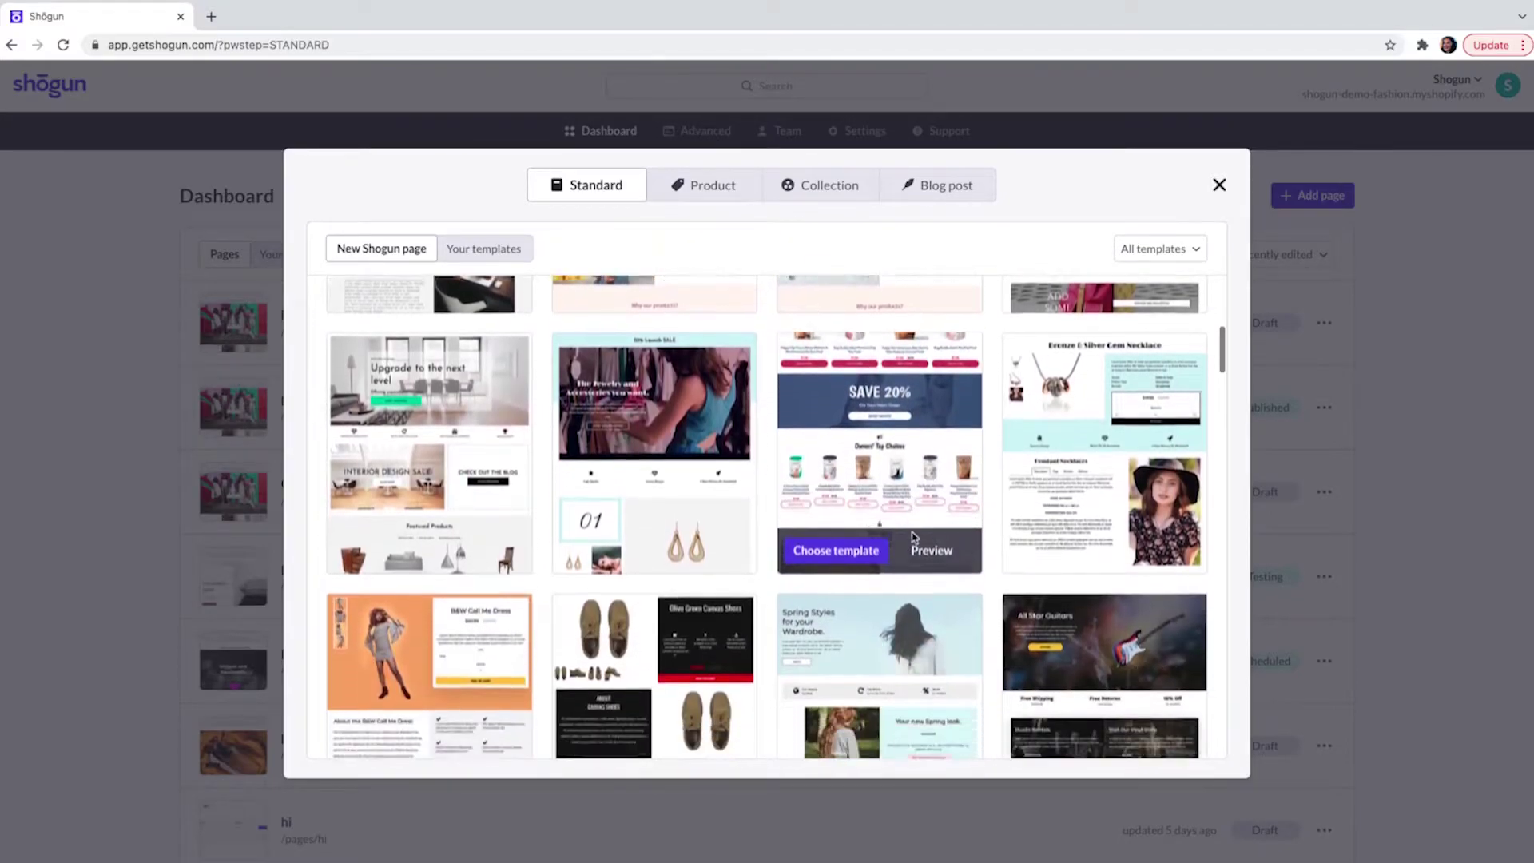
scroll(915, 537, down, 3)
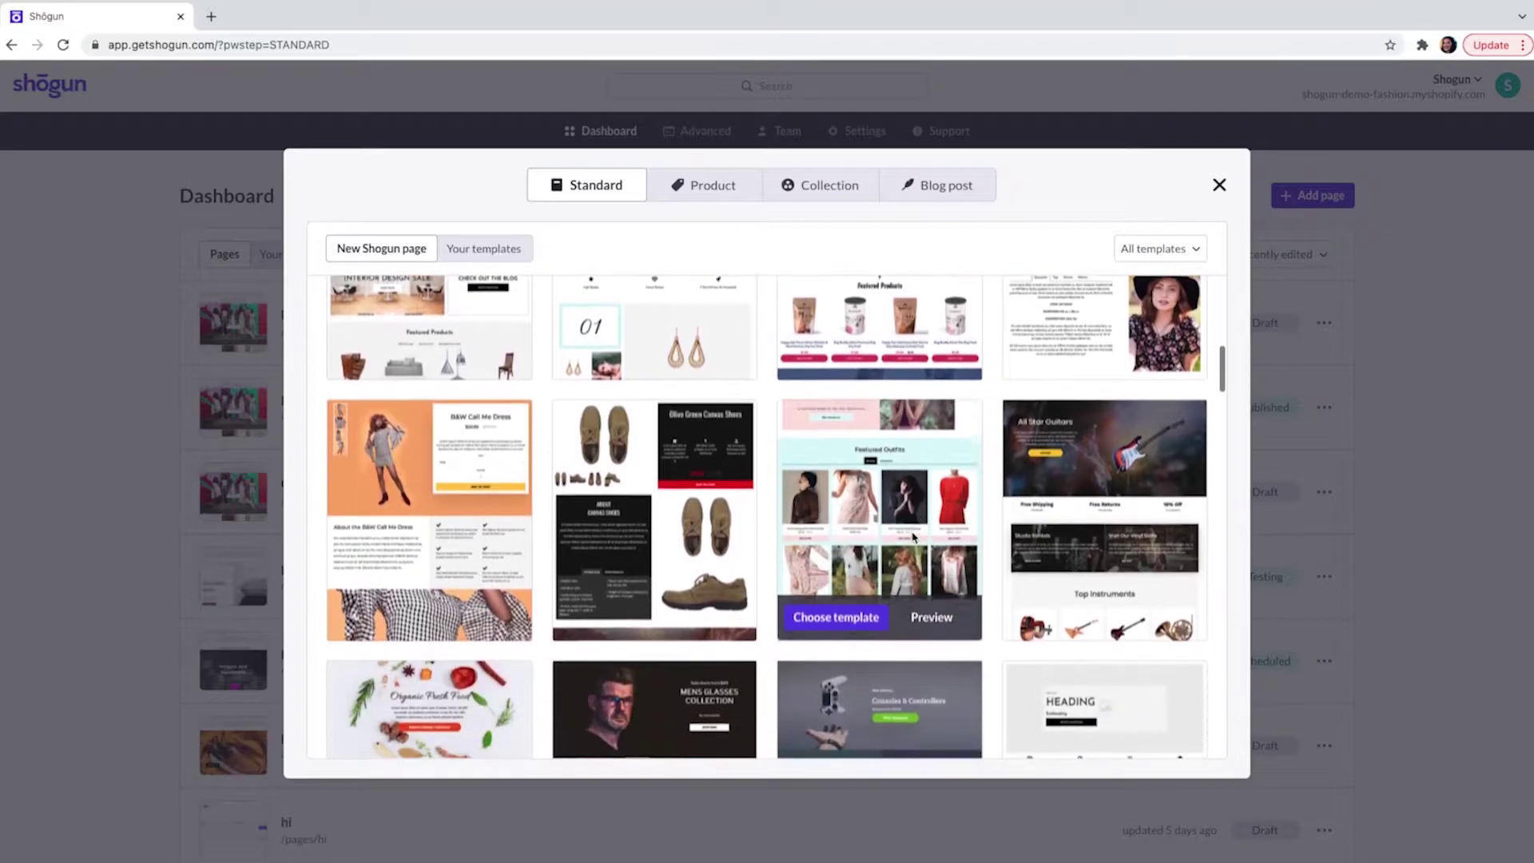
scroll(913, 537, down, 1)
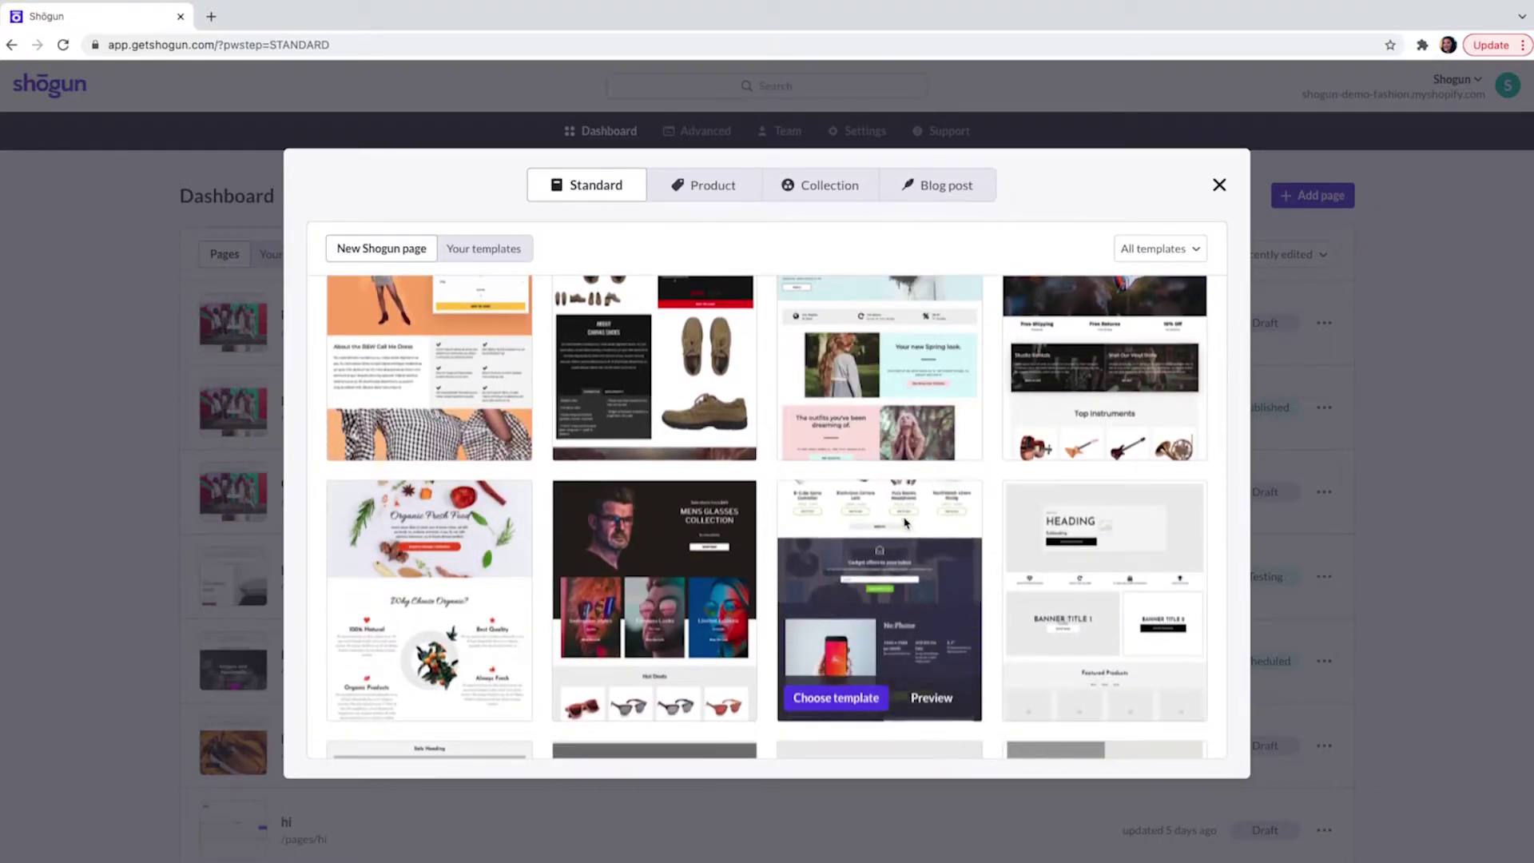
scroll(906, 523, down, 1)
scroll(907, 527, up, 10)
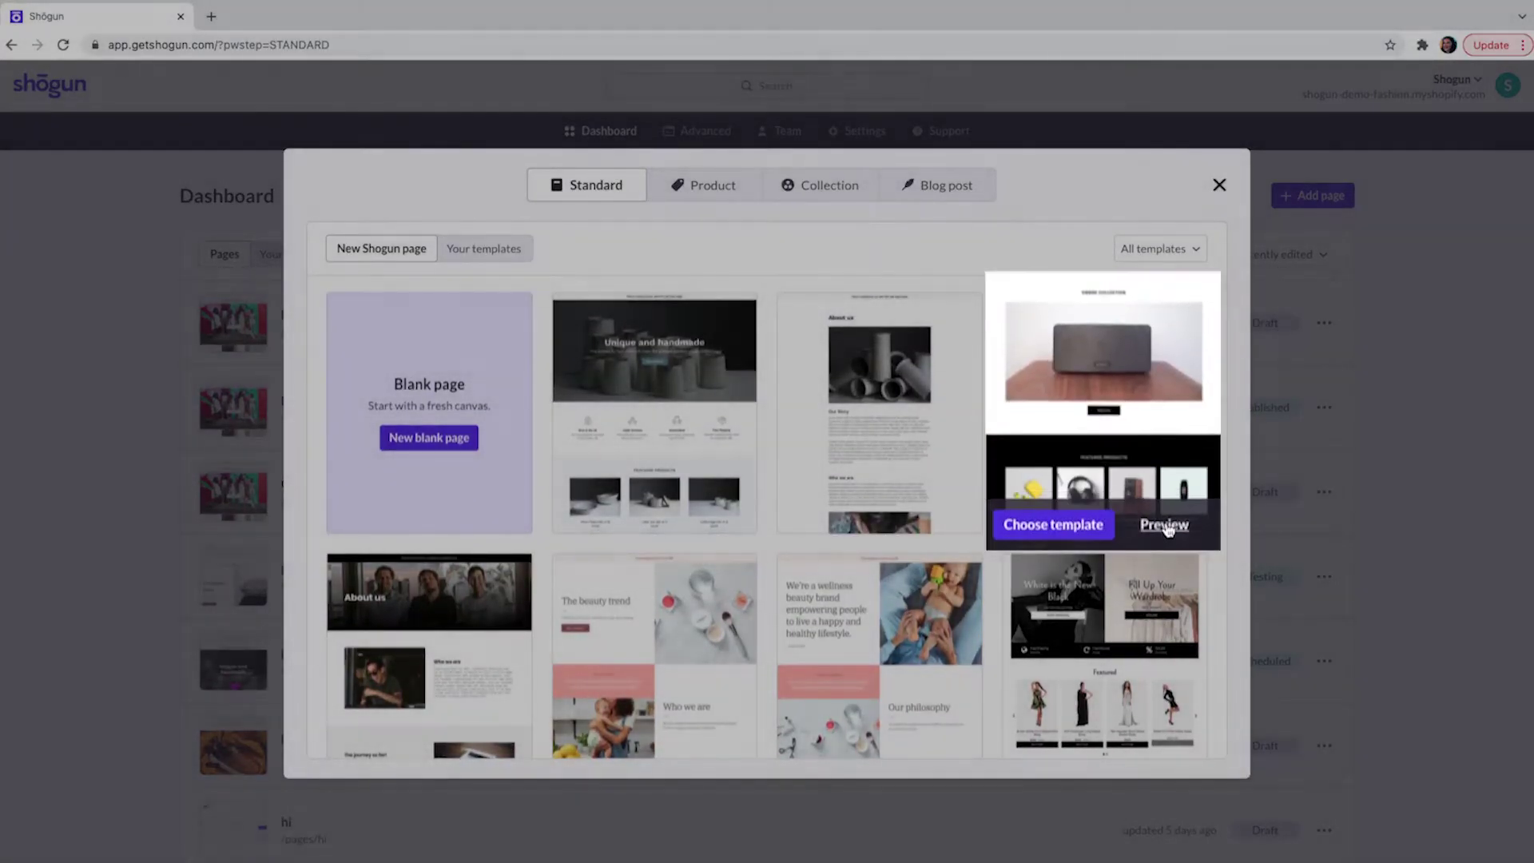
- Preview the earbuds template, then create standard page 'Fashion store' from it without header/footer
click(1160, 527)
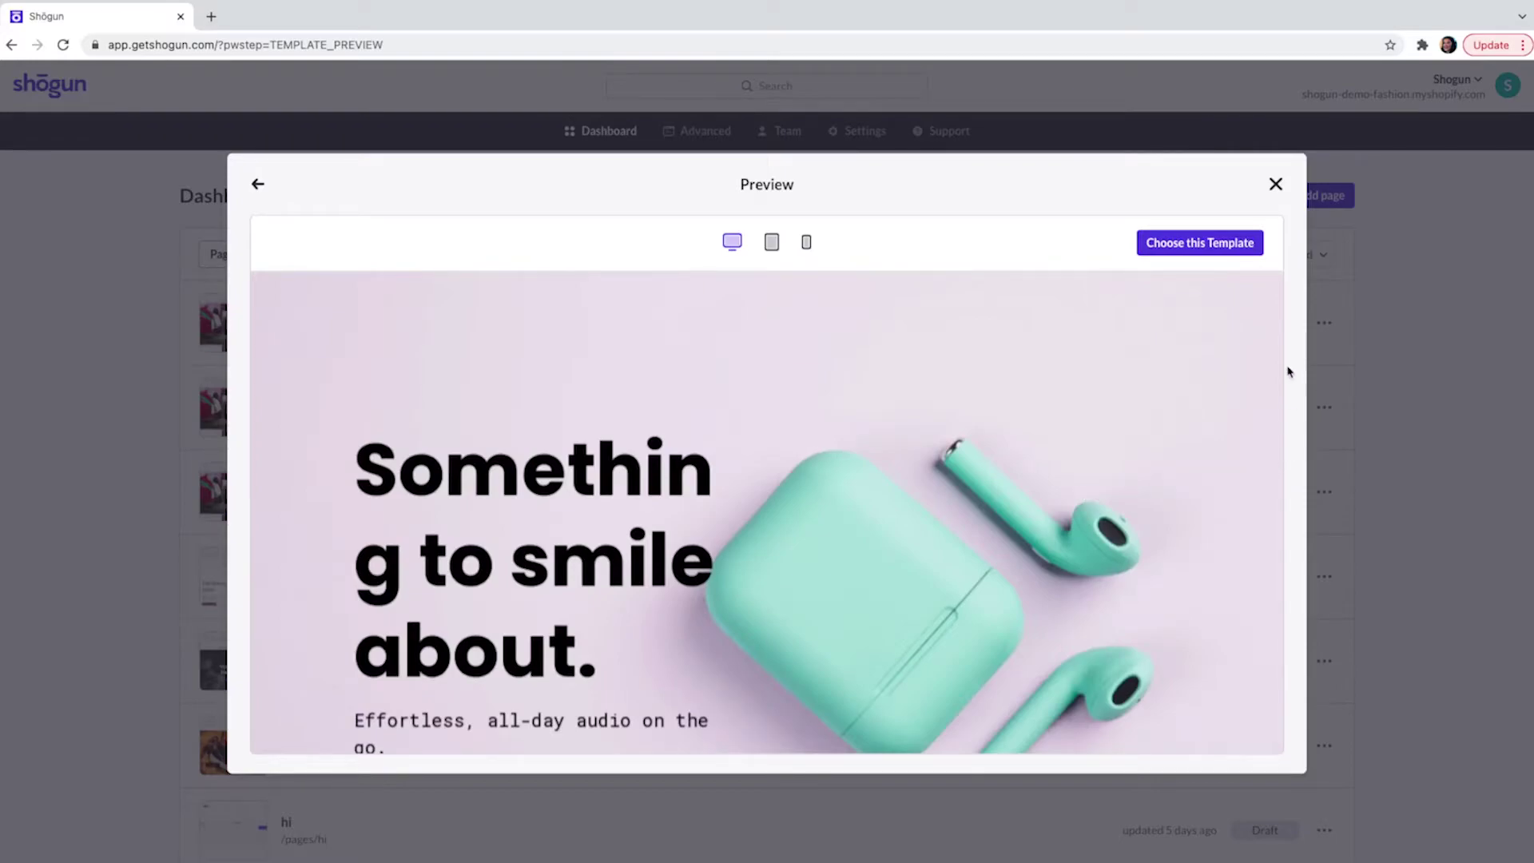
click(1207, 245)
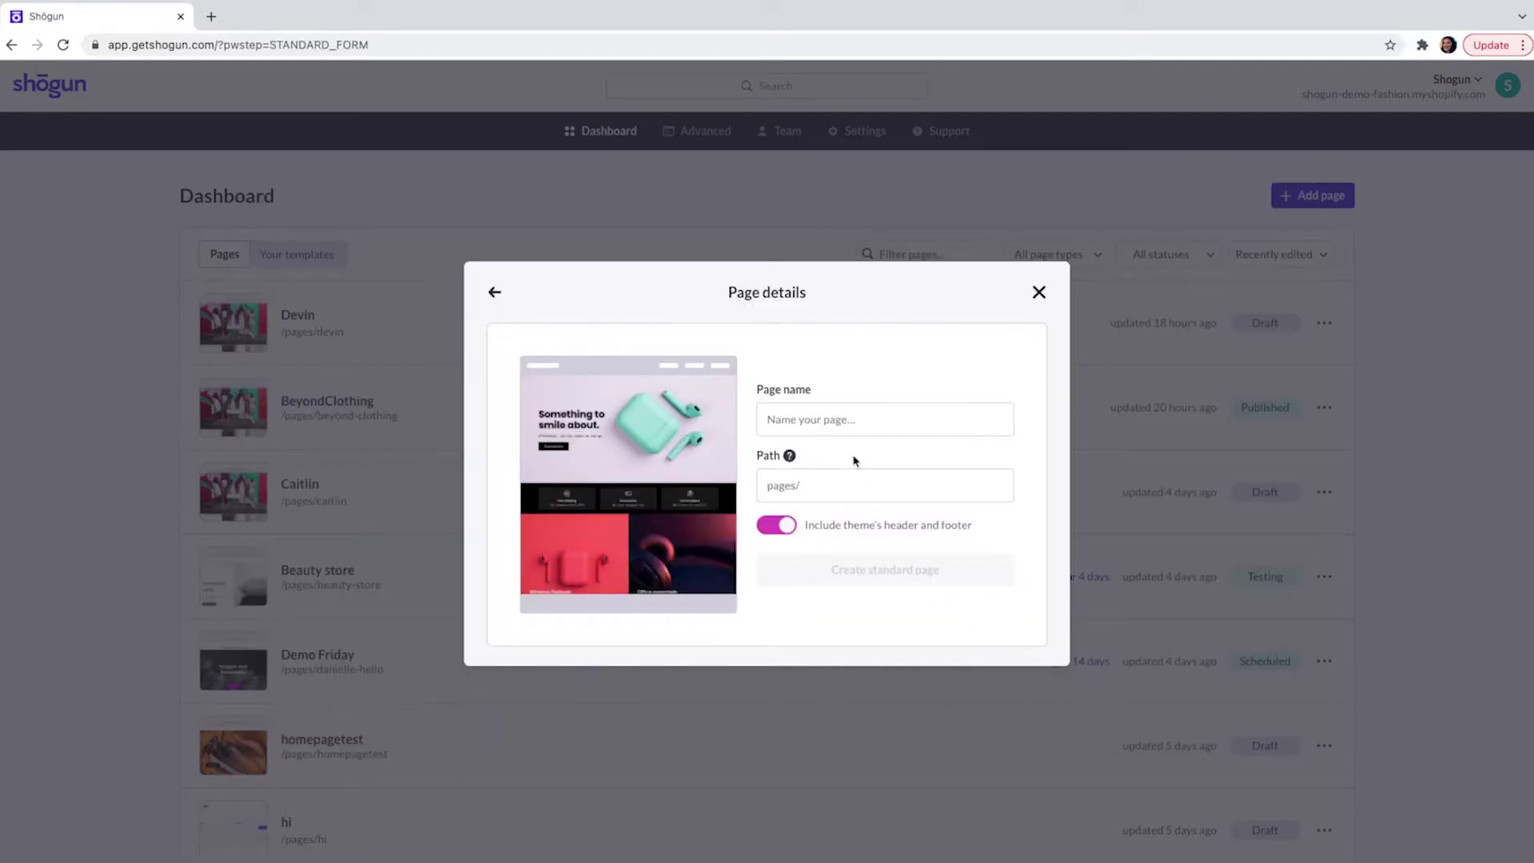
click(852, 416)
text(Fashion store)
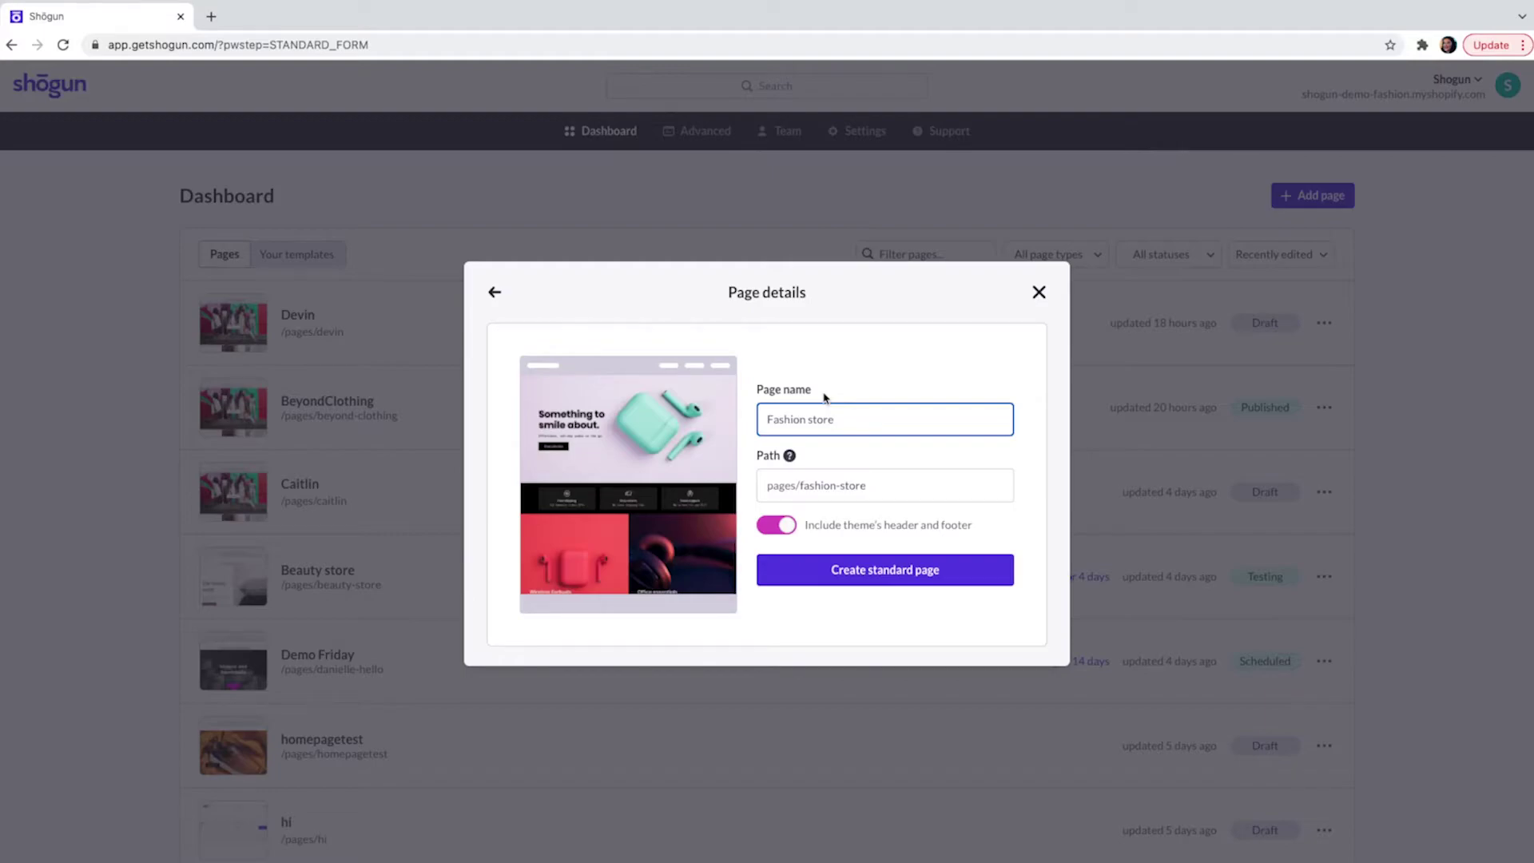
click(787, 533)
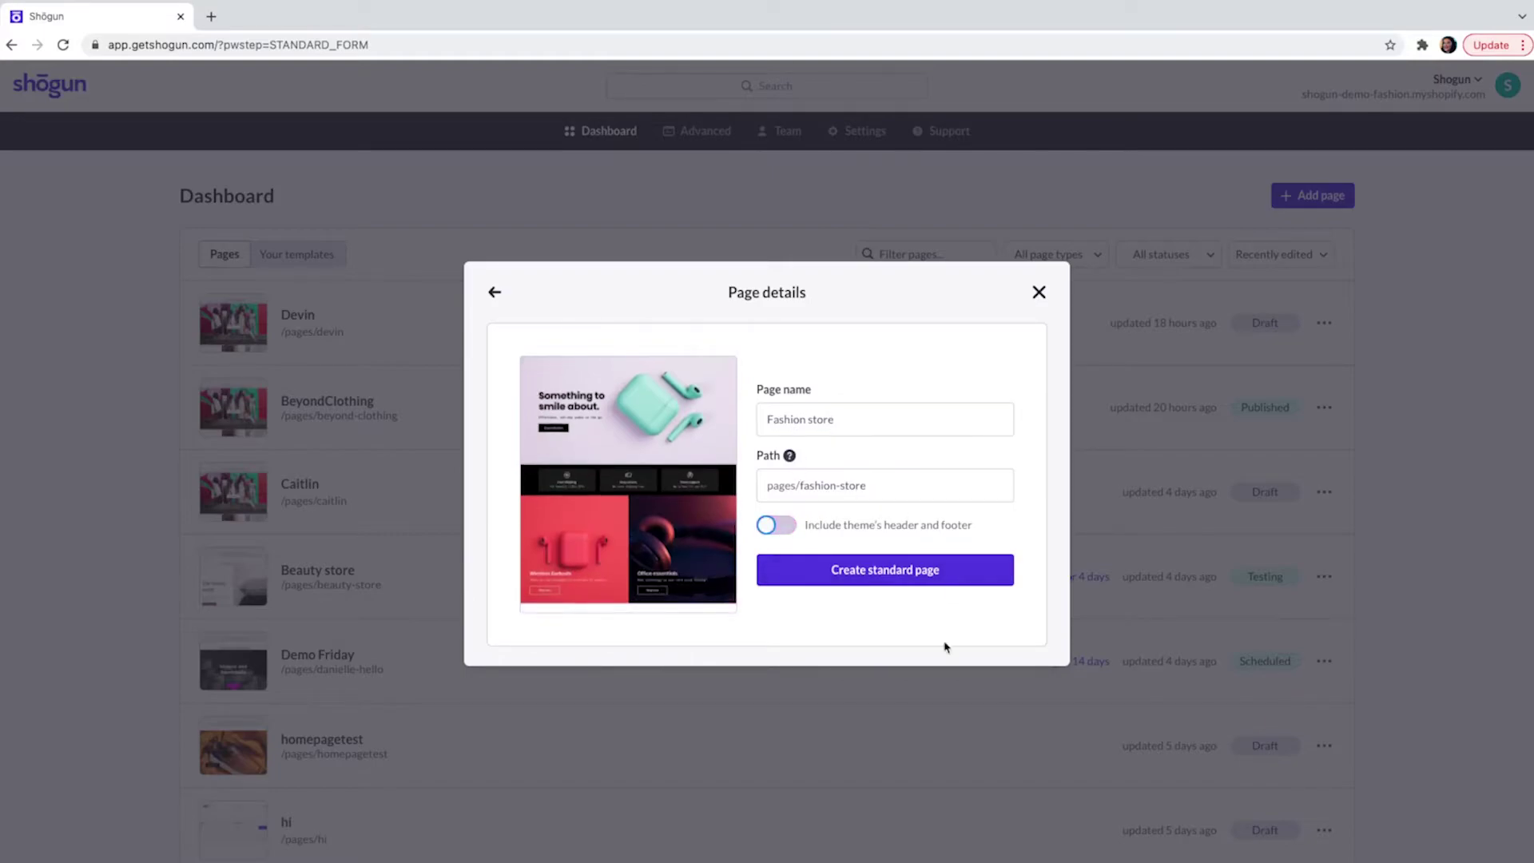
click(881, 582)
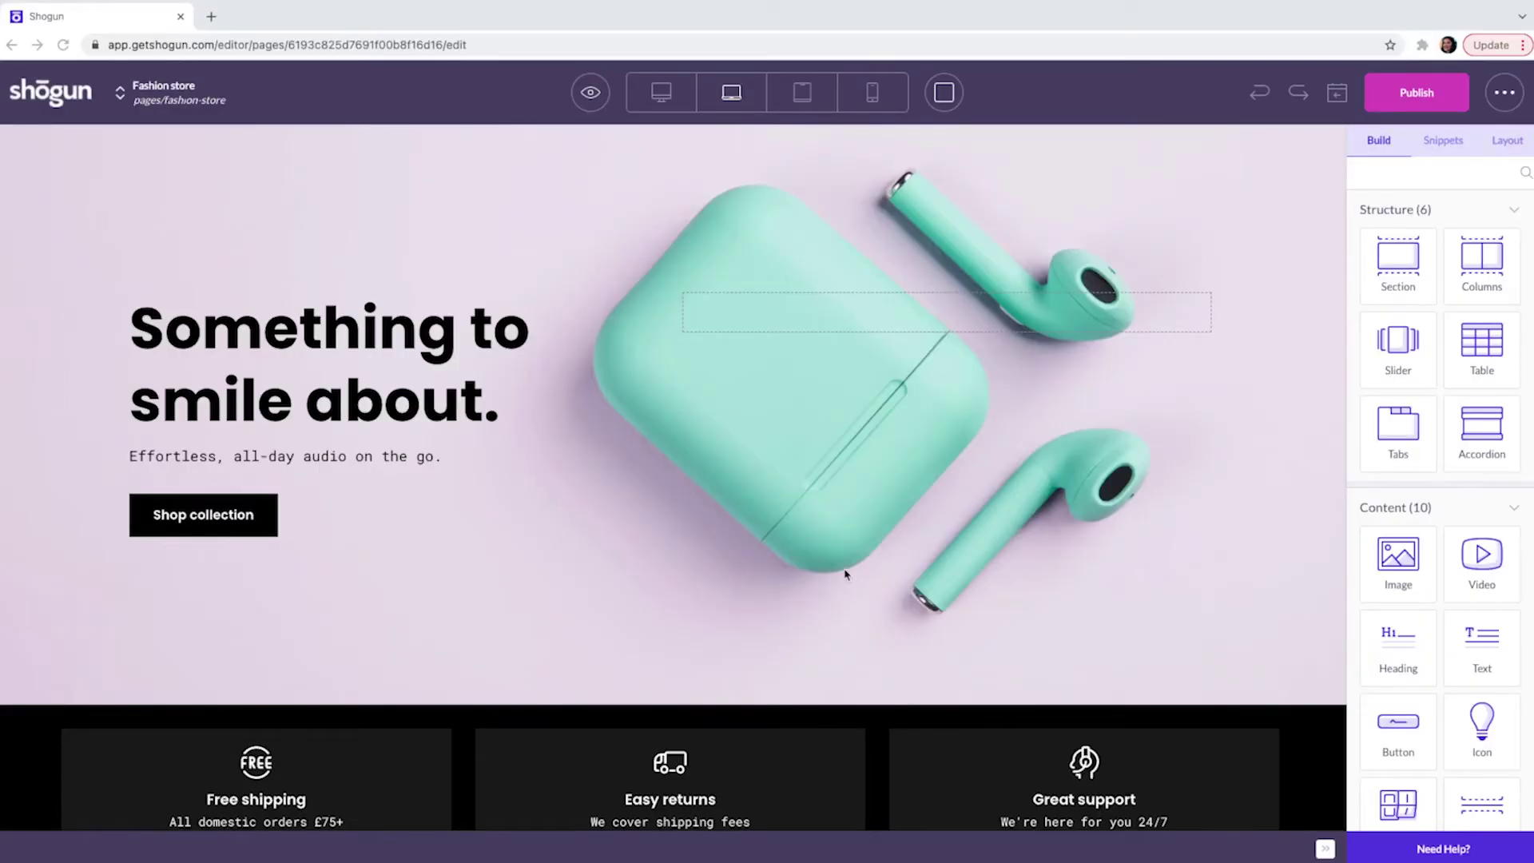
scroll(846, 573, down, 12)
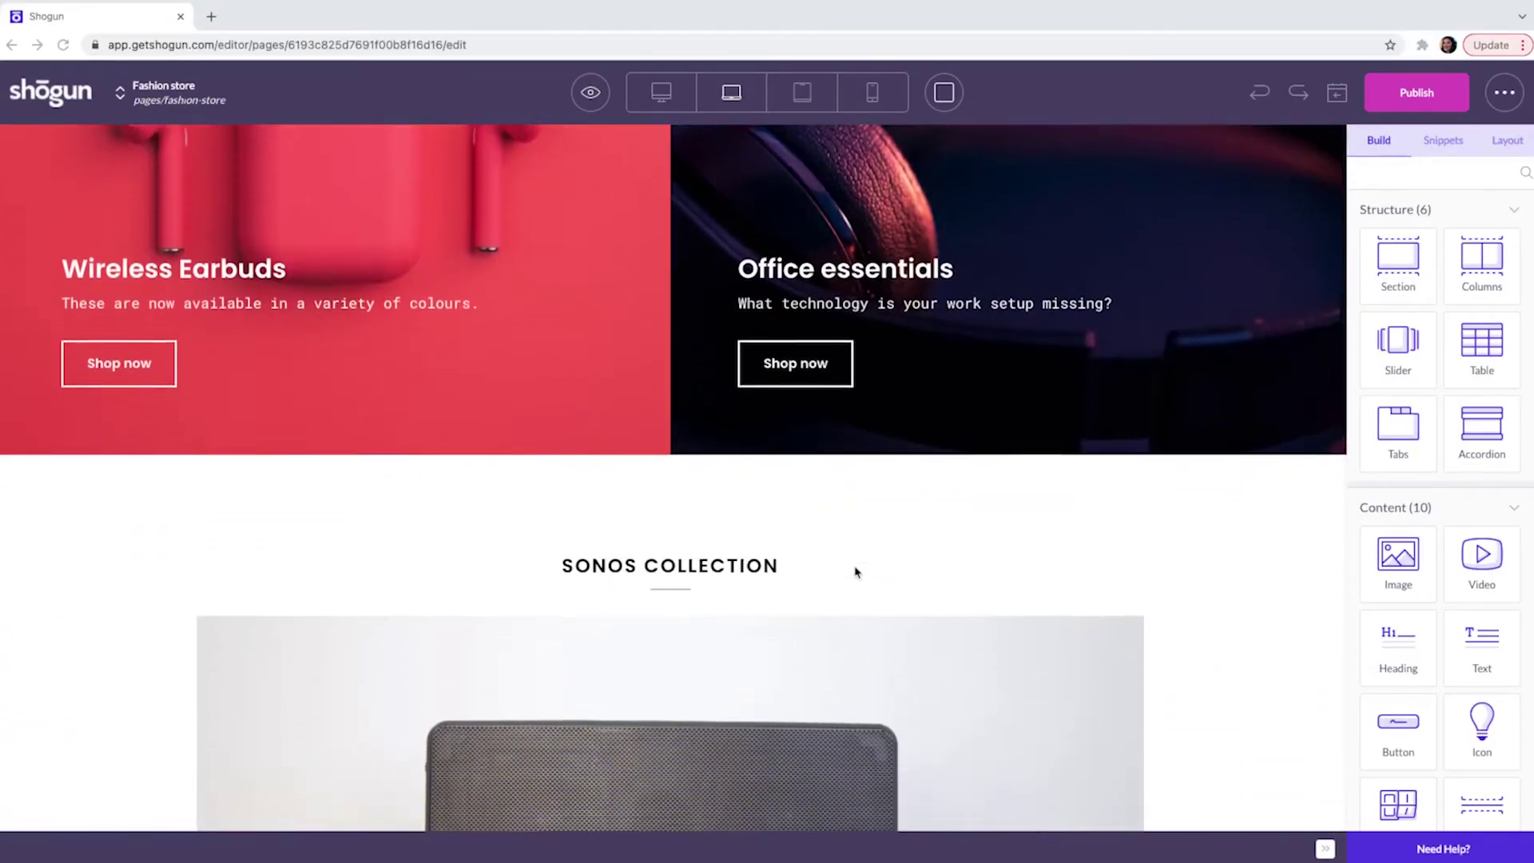
scroll(855, 572, down, 12)
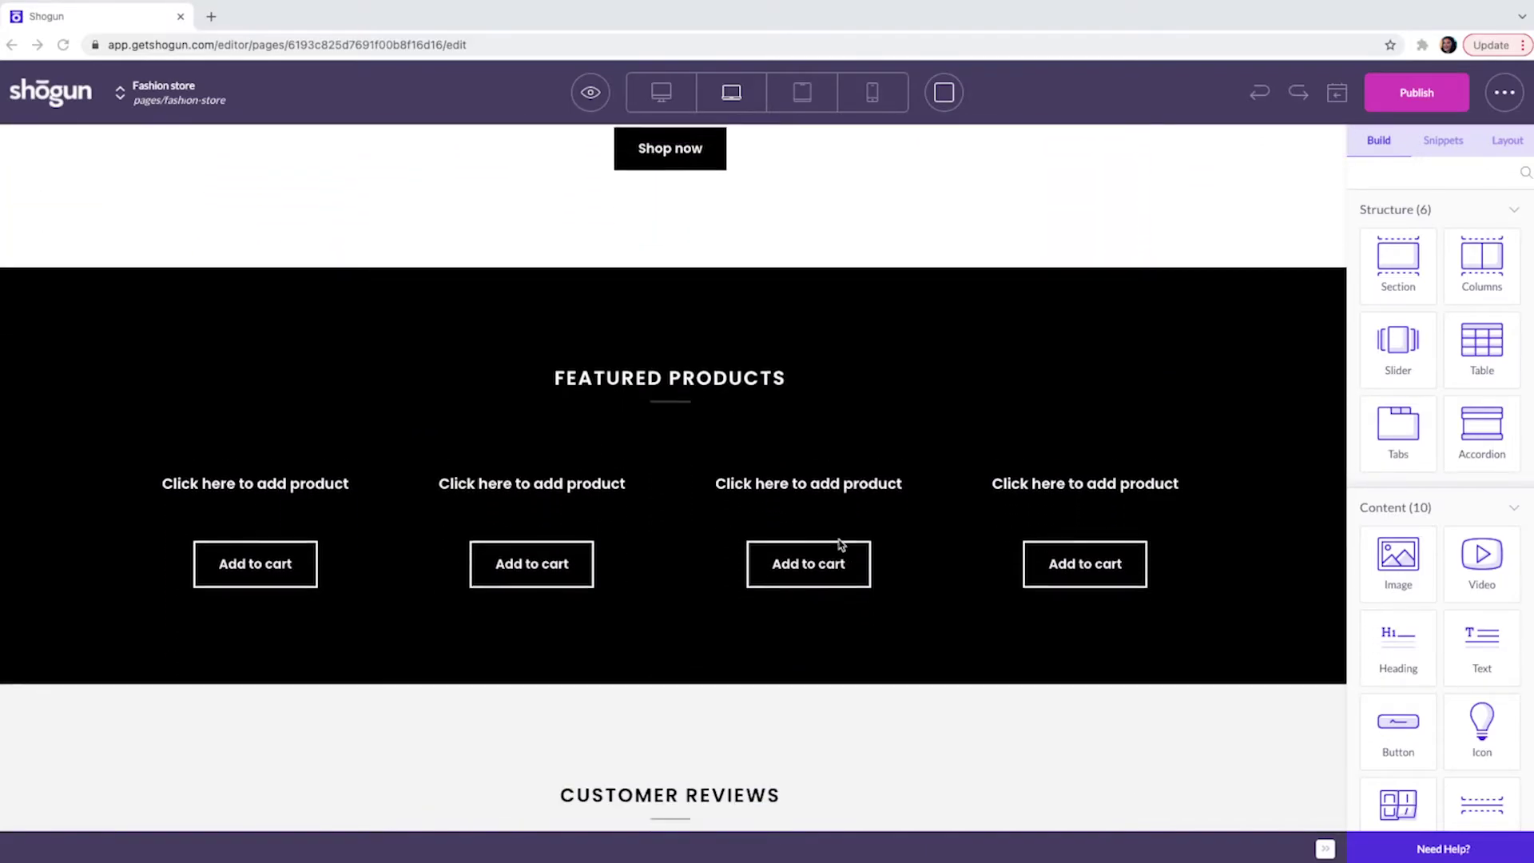
scroll(841, 544, down, 4)
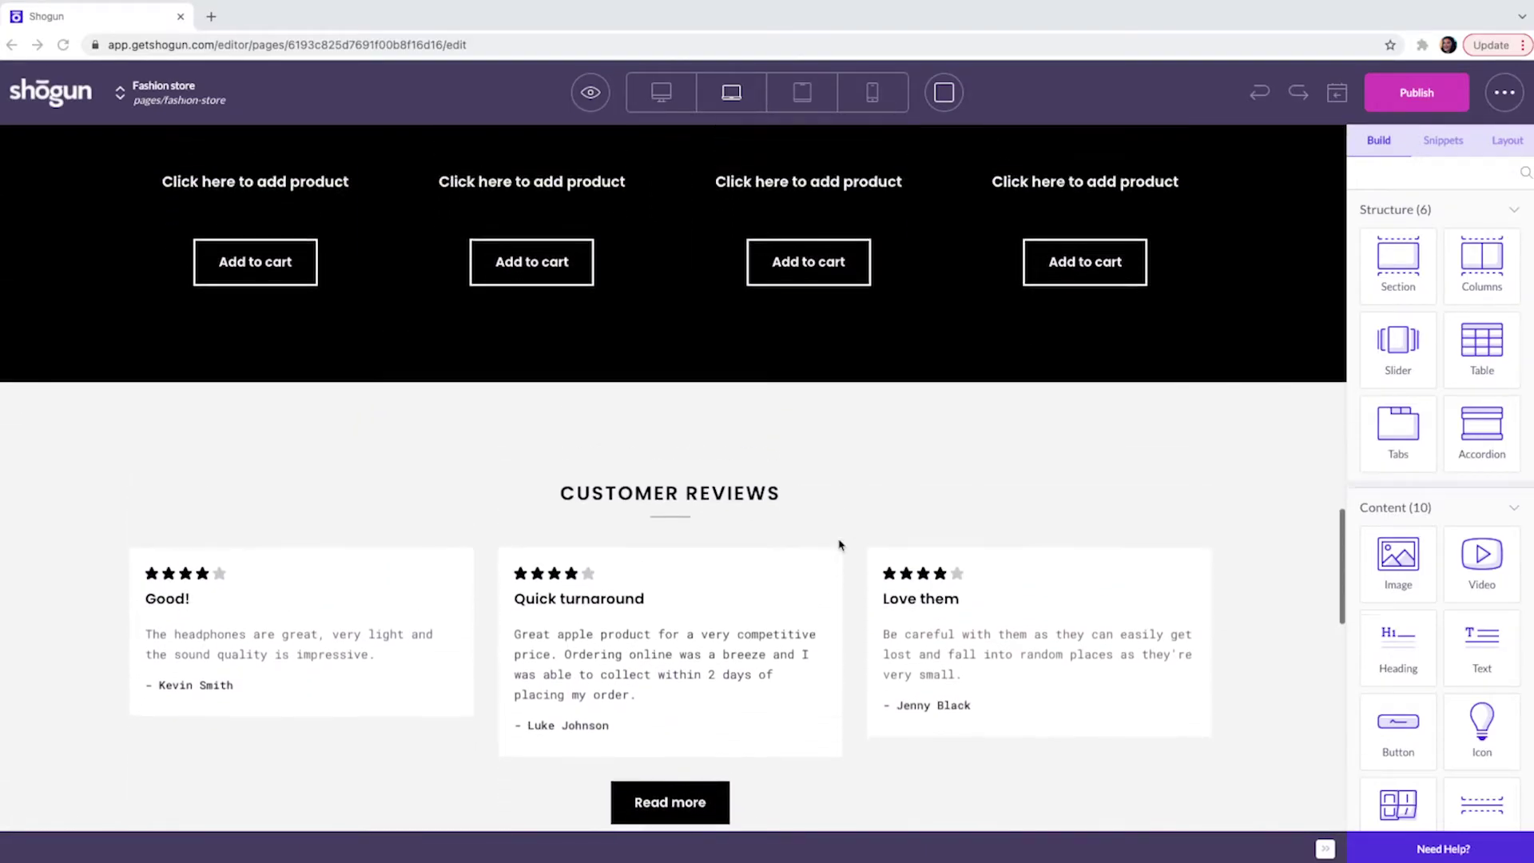
scroll(839, 544, up, 18)
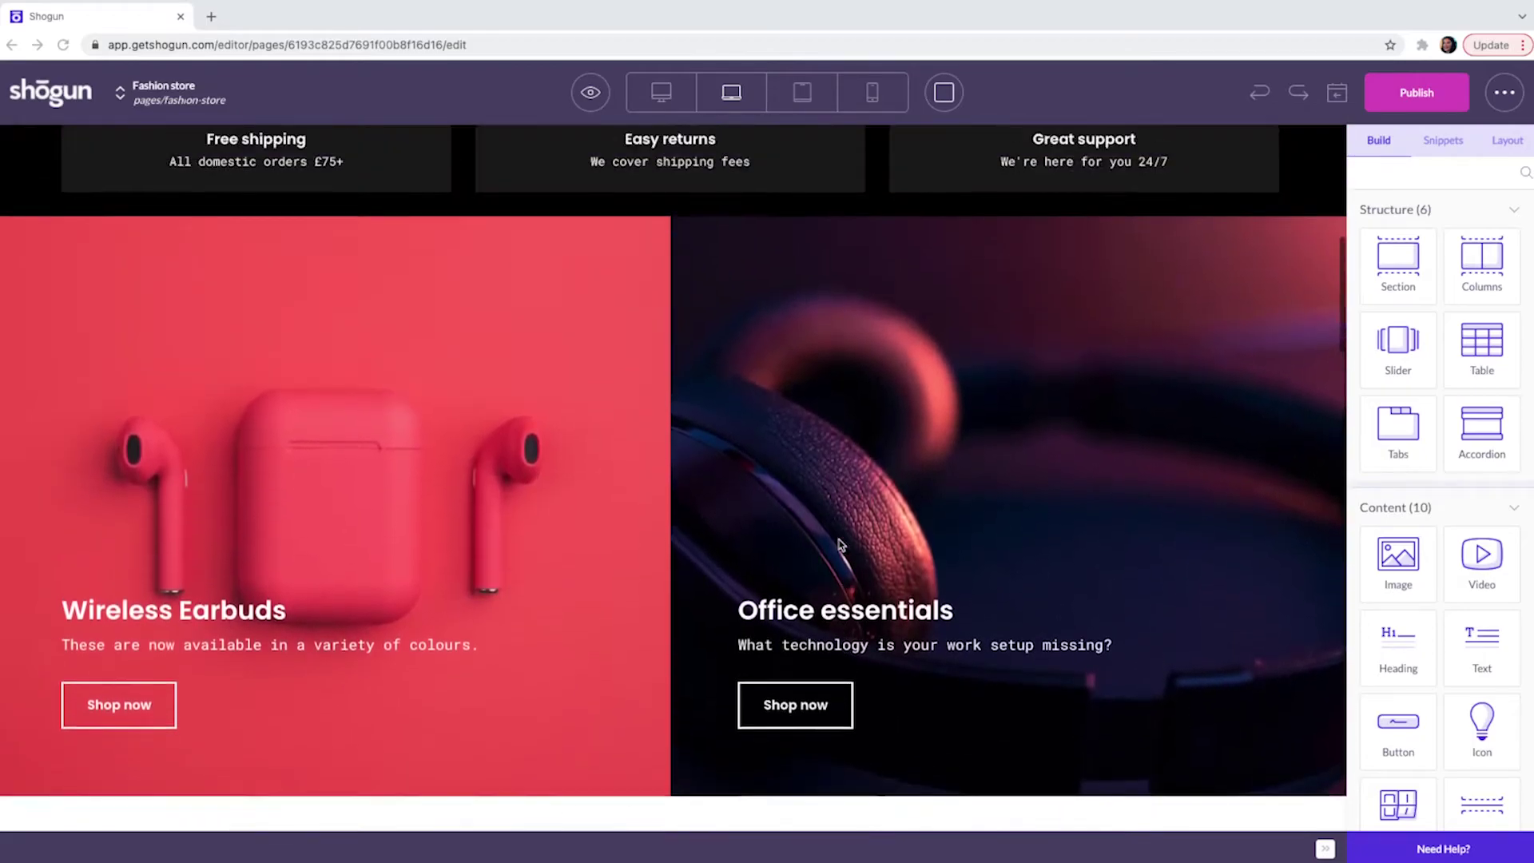
scroll(839, 544, up, 8)
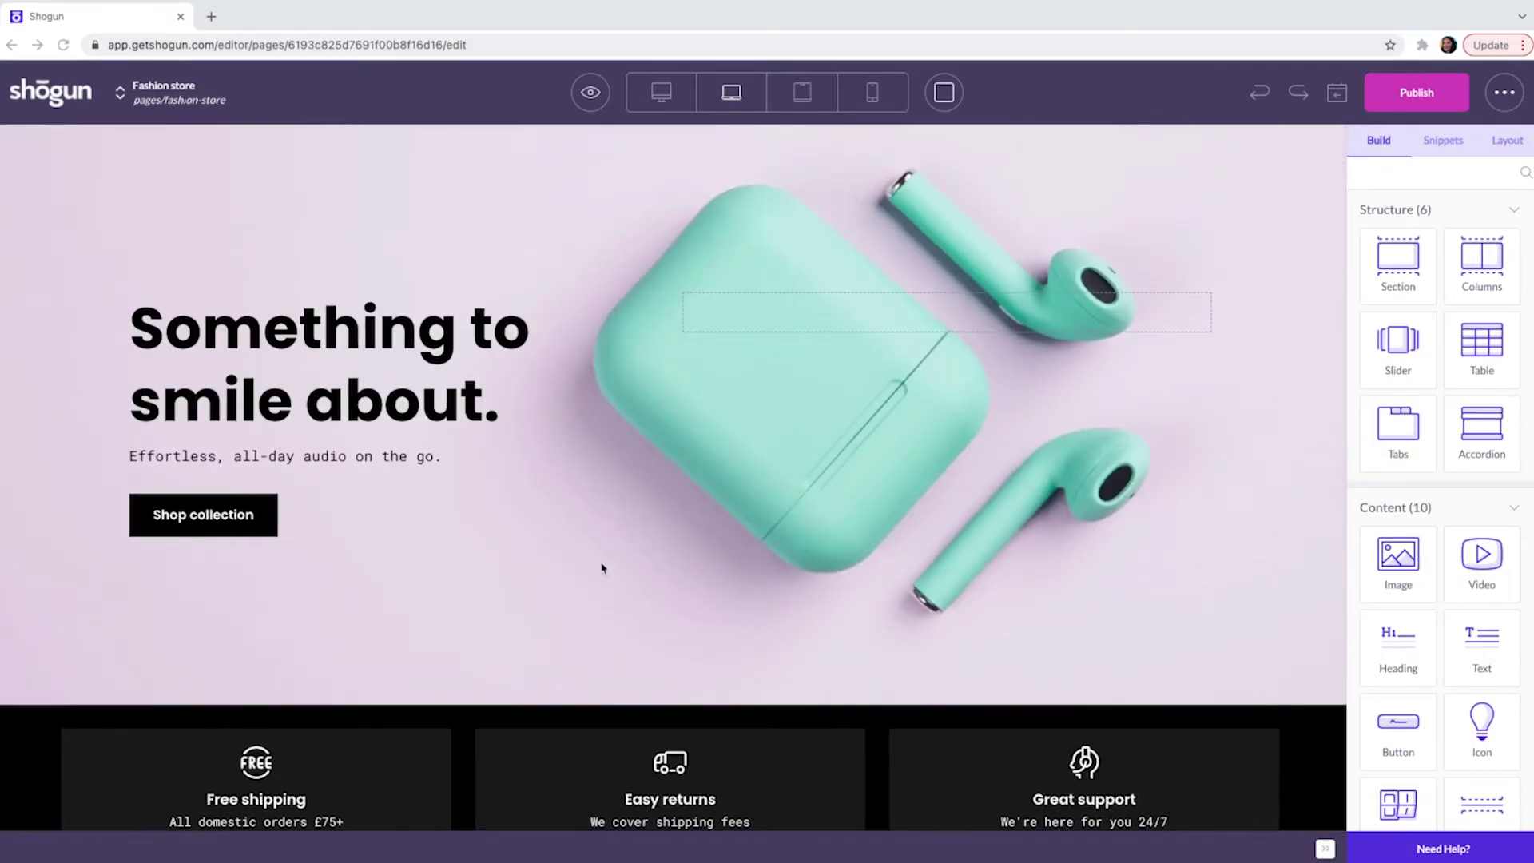
scroll(791, 544, down, 3)
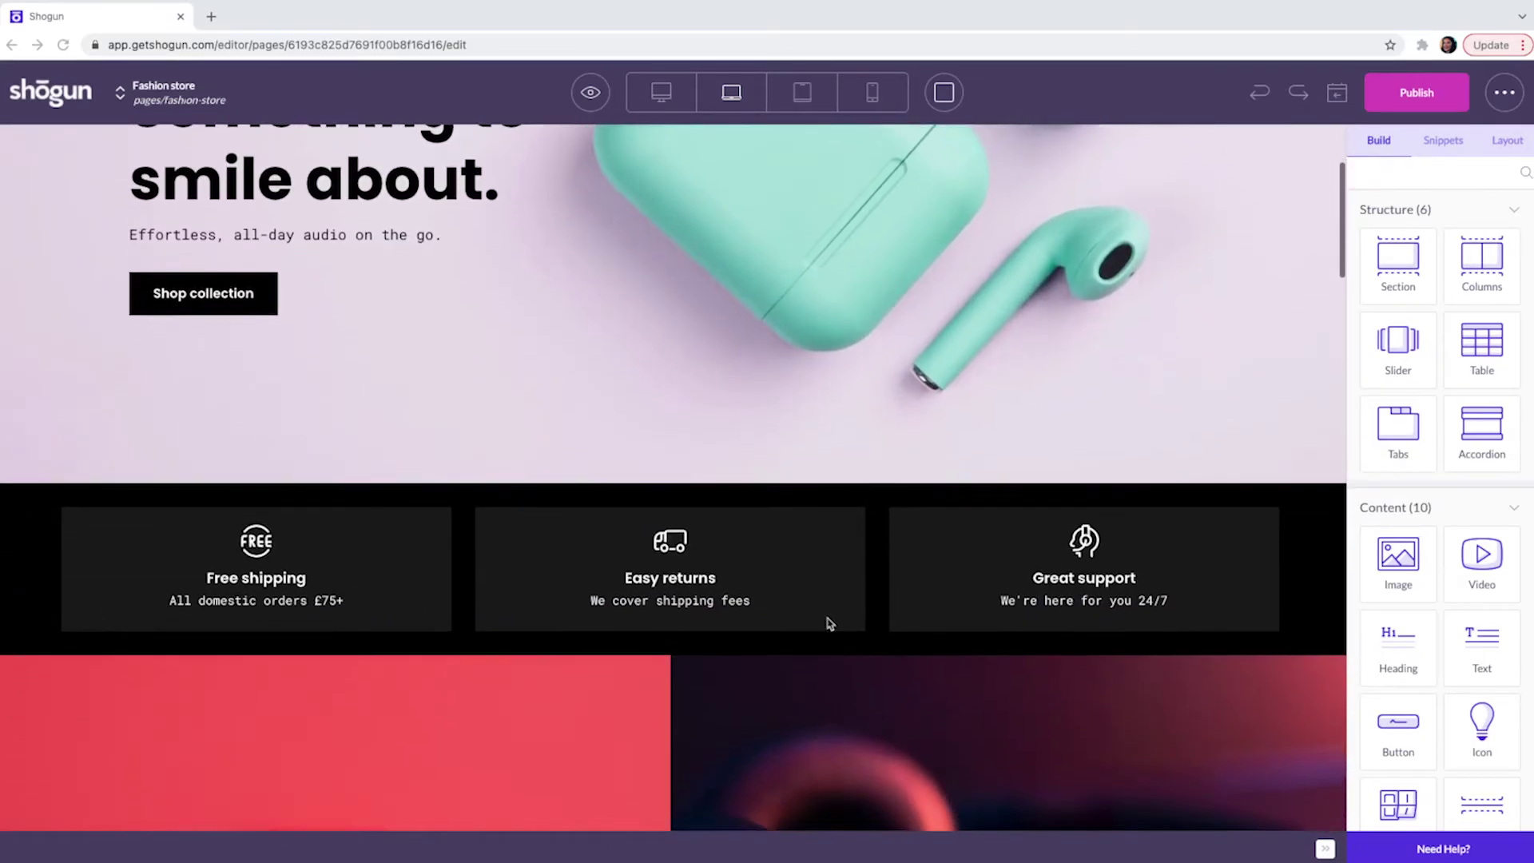
scroll(815, 611, down, 5)
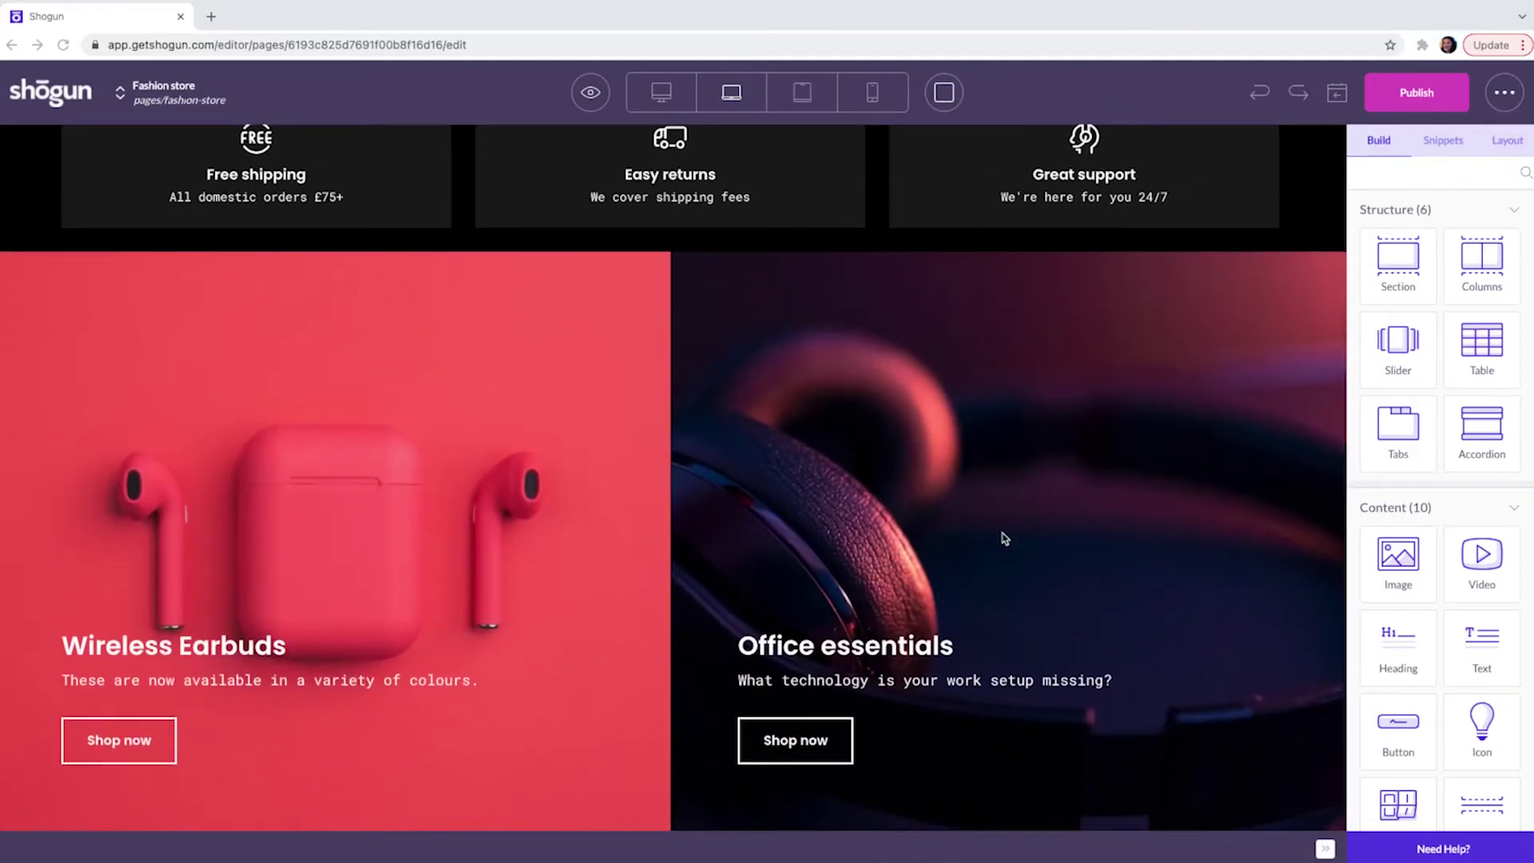
scroll(1005, 538, up, 8)
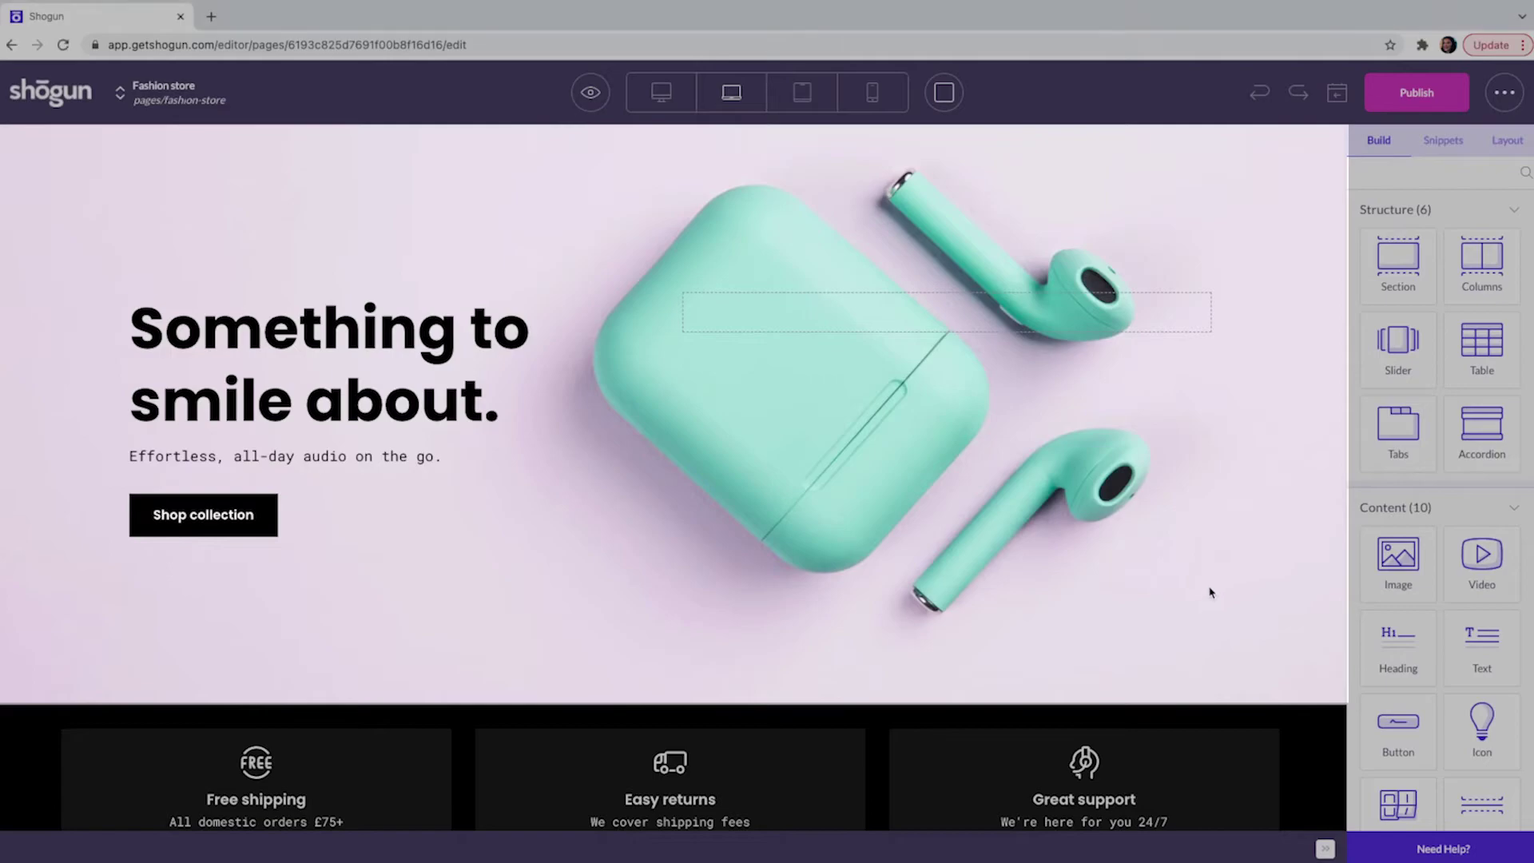
- Select the 'Something to smile about' hero section on the canvas to show its Section settings
click(1138, 621)
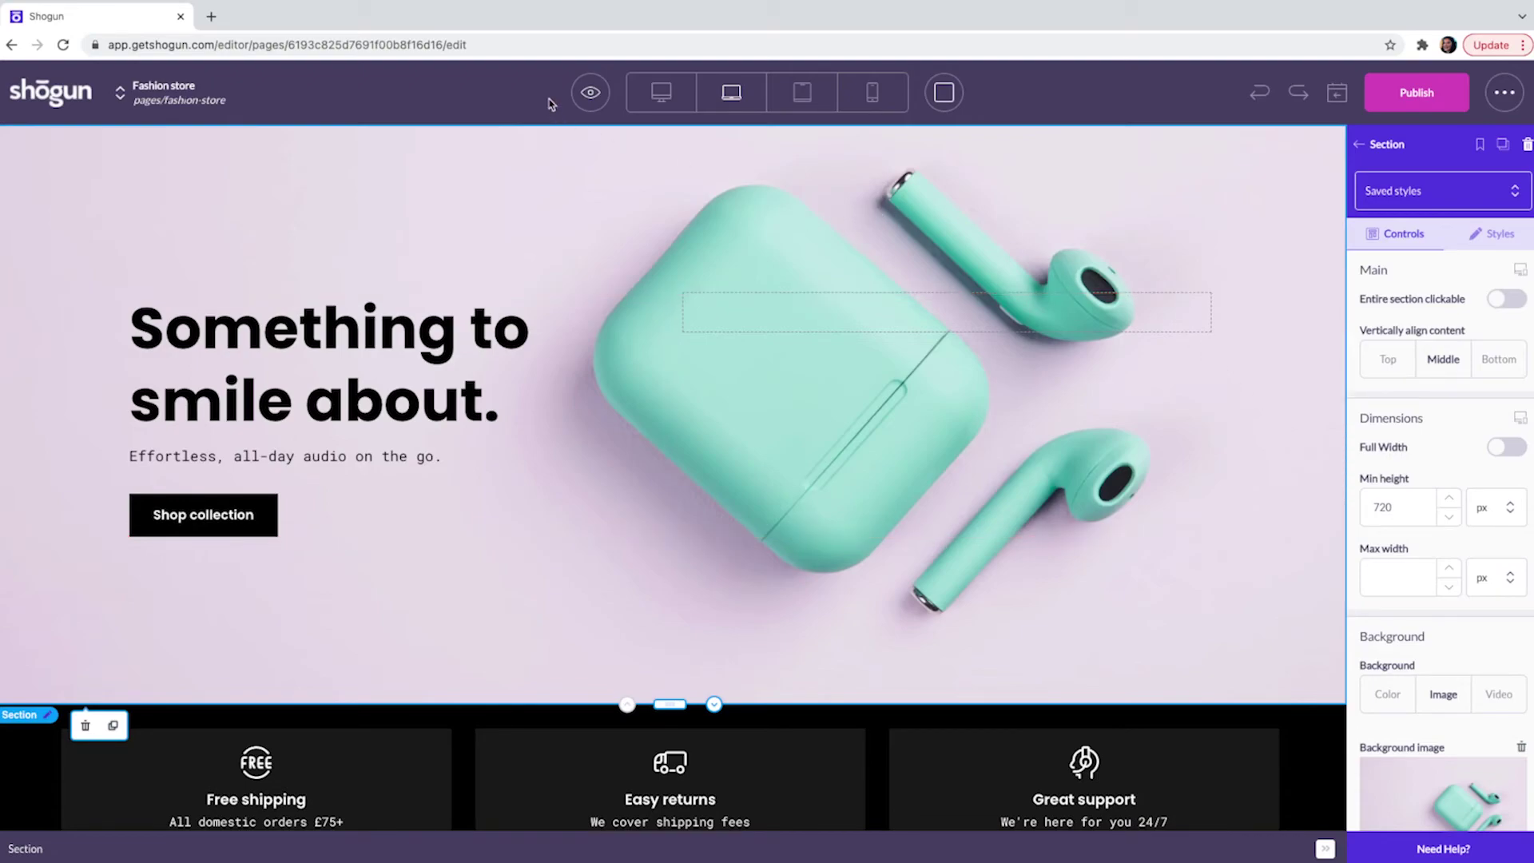
- Preview the Fashion store page in a new tab, scrolling down to the Sonos Collection section
click(591, 94)
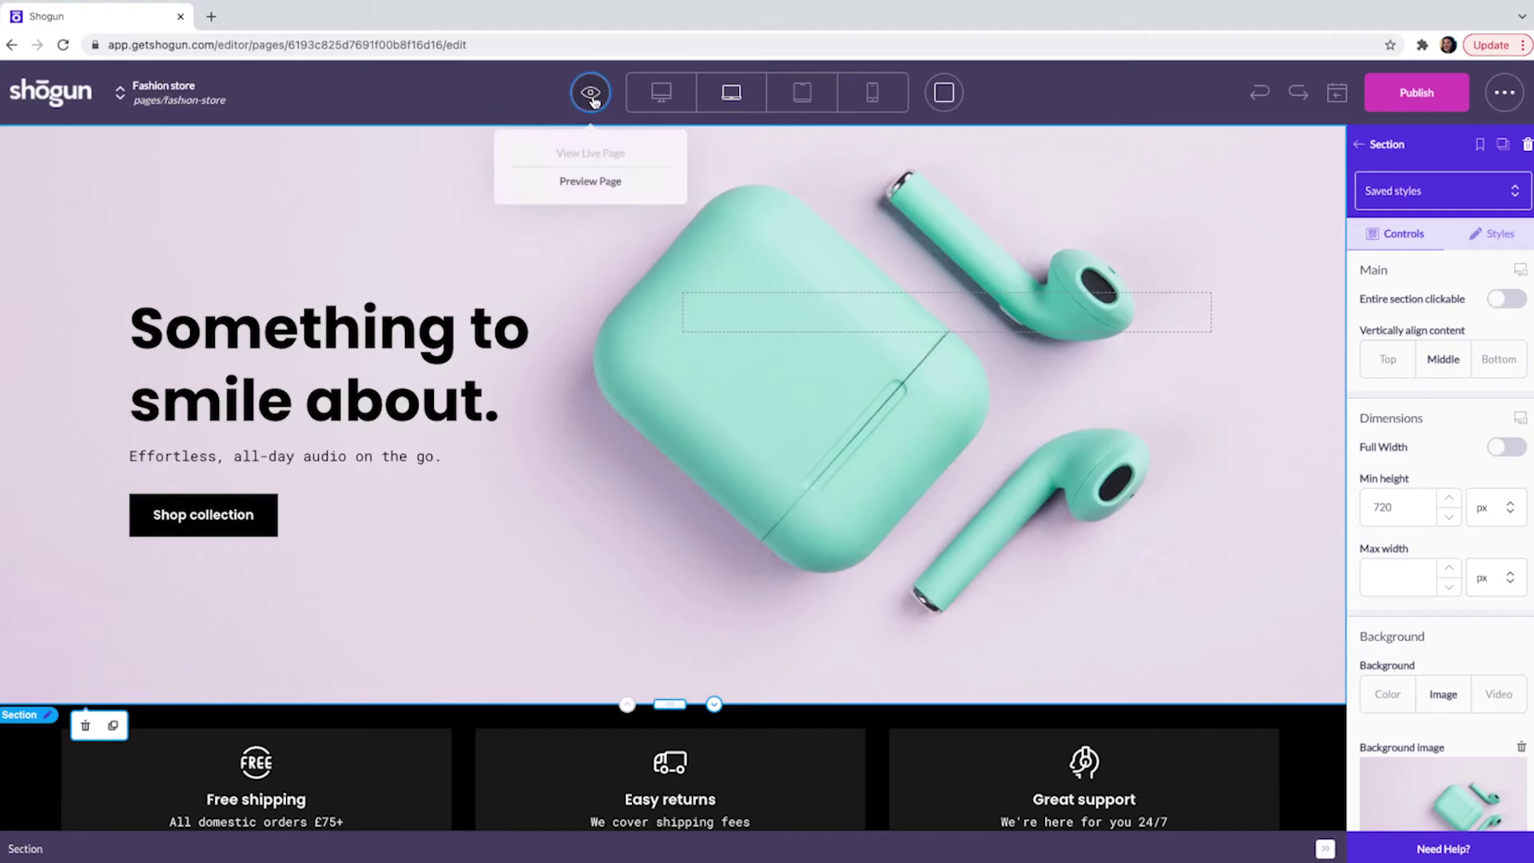
click(595, 180)
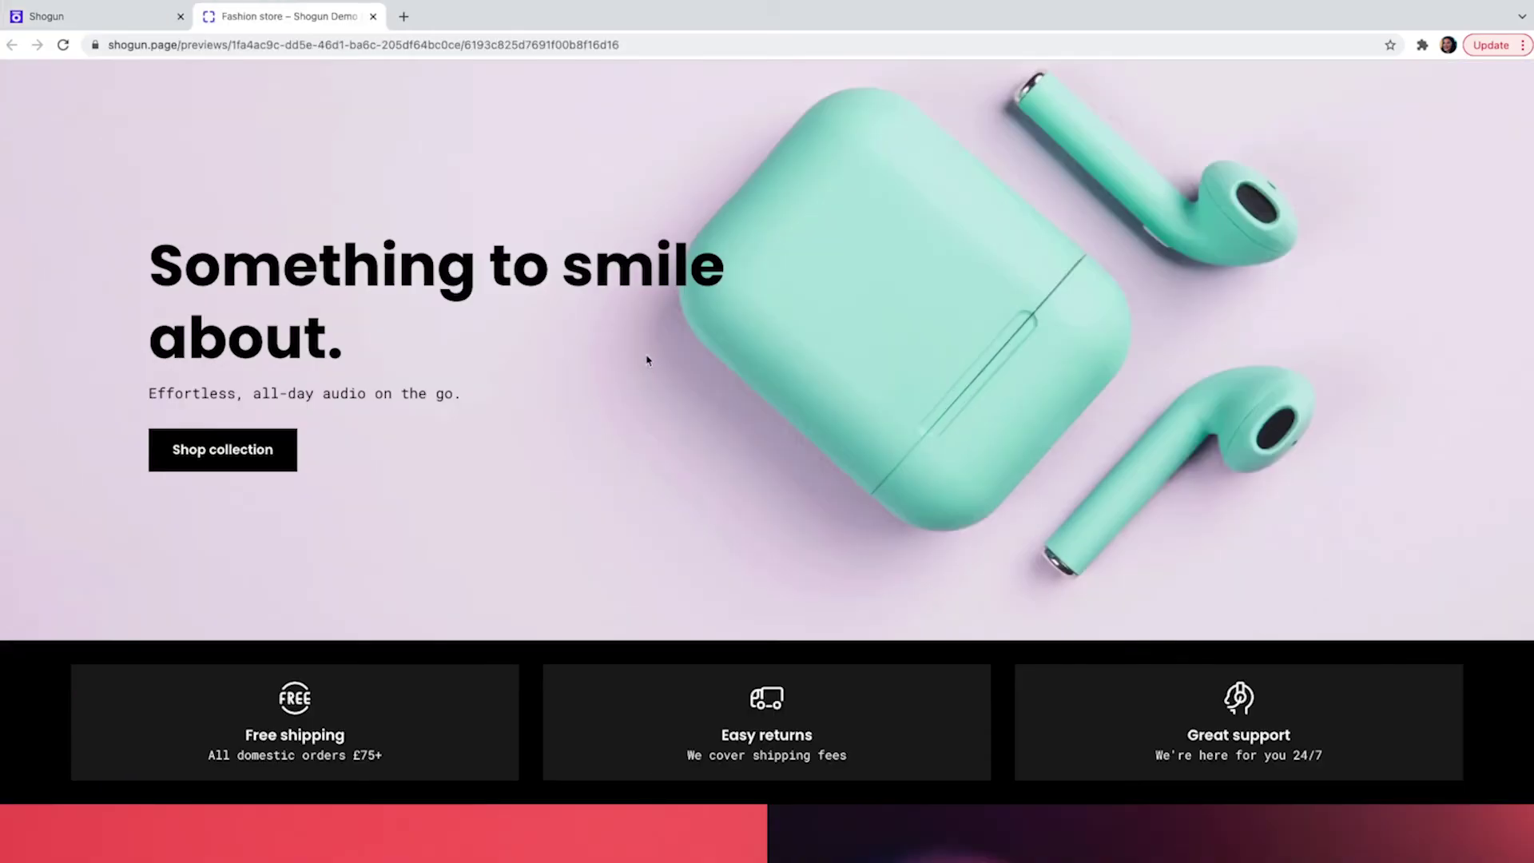
scroll(629, 363, down, 2)
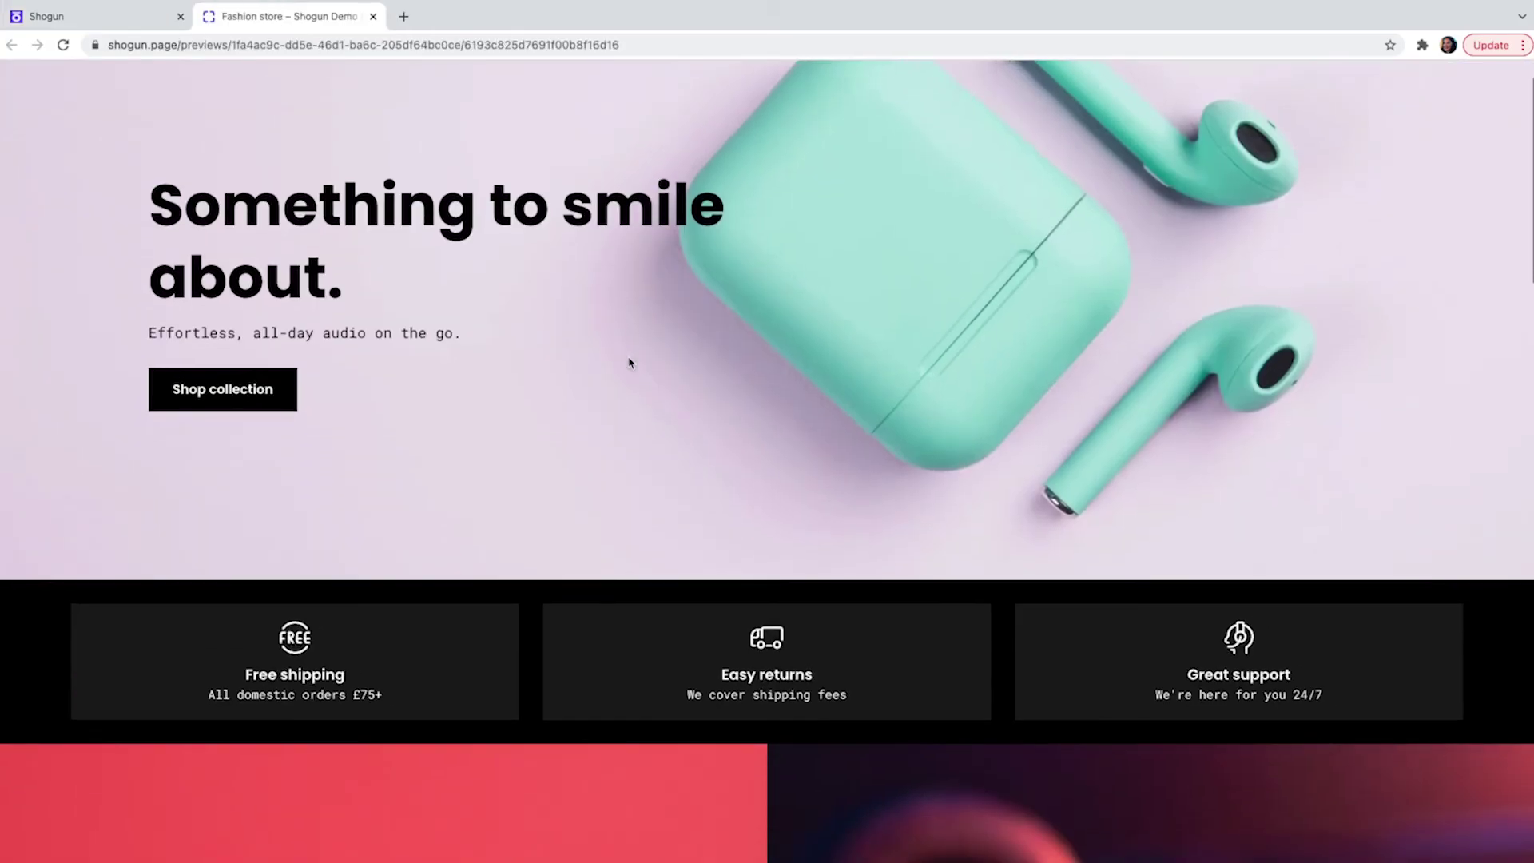
scroll(629, 363, down, 3)
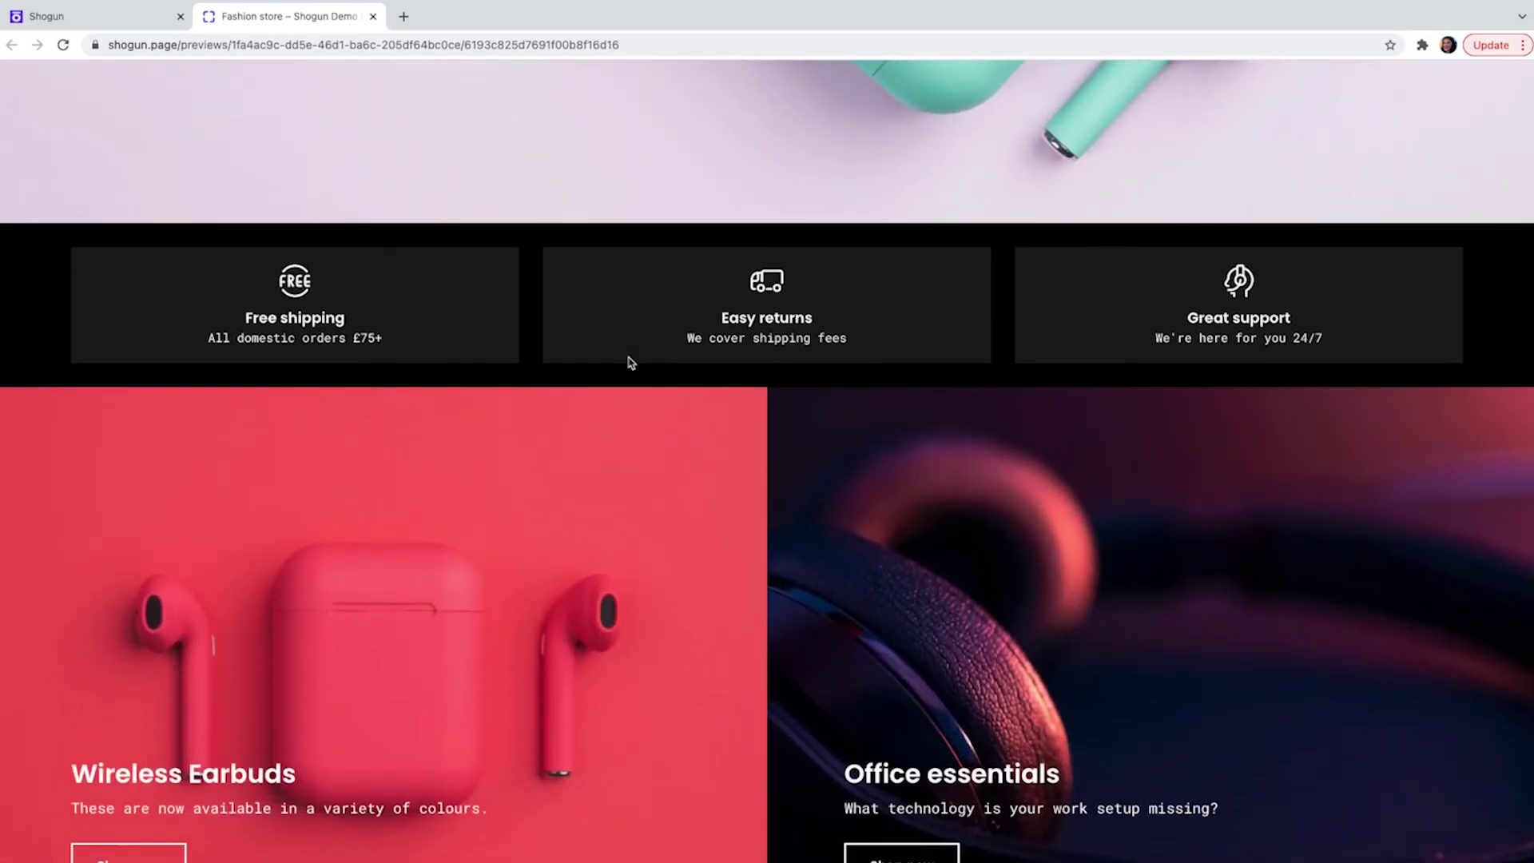
scroll(629, 362, down, 5)
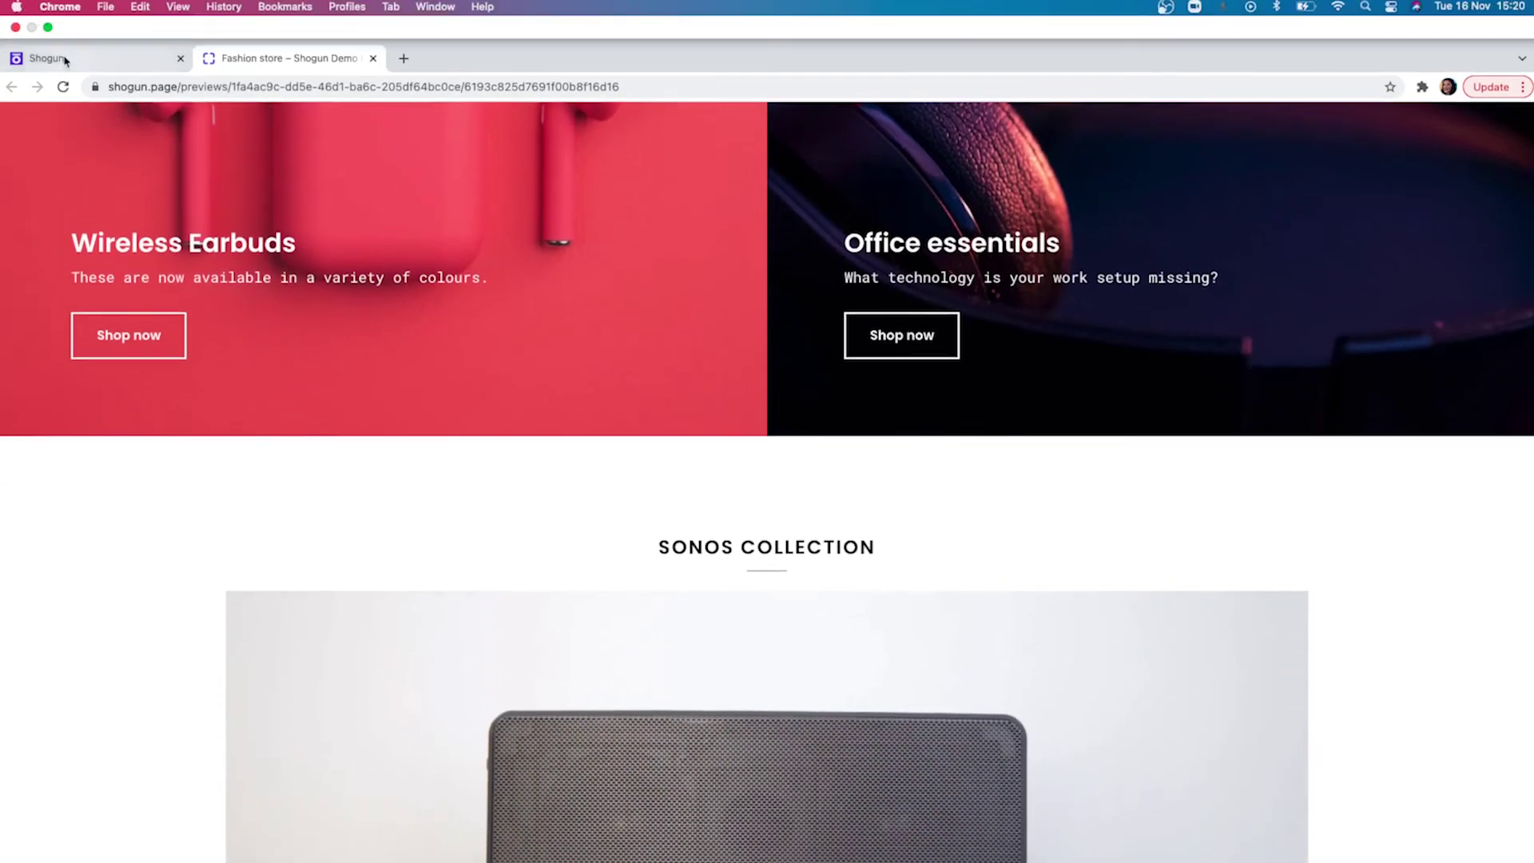
- Return to the Shogun editor tab and publish the Fashion store page
click(64, 59)
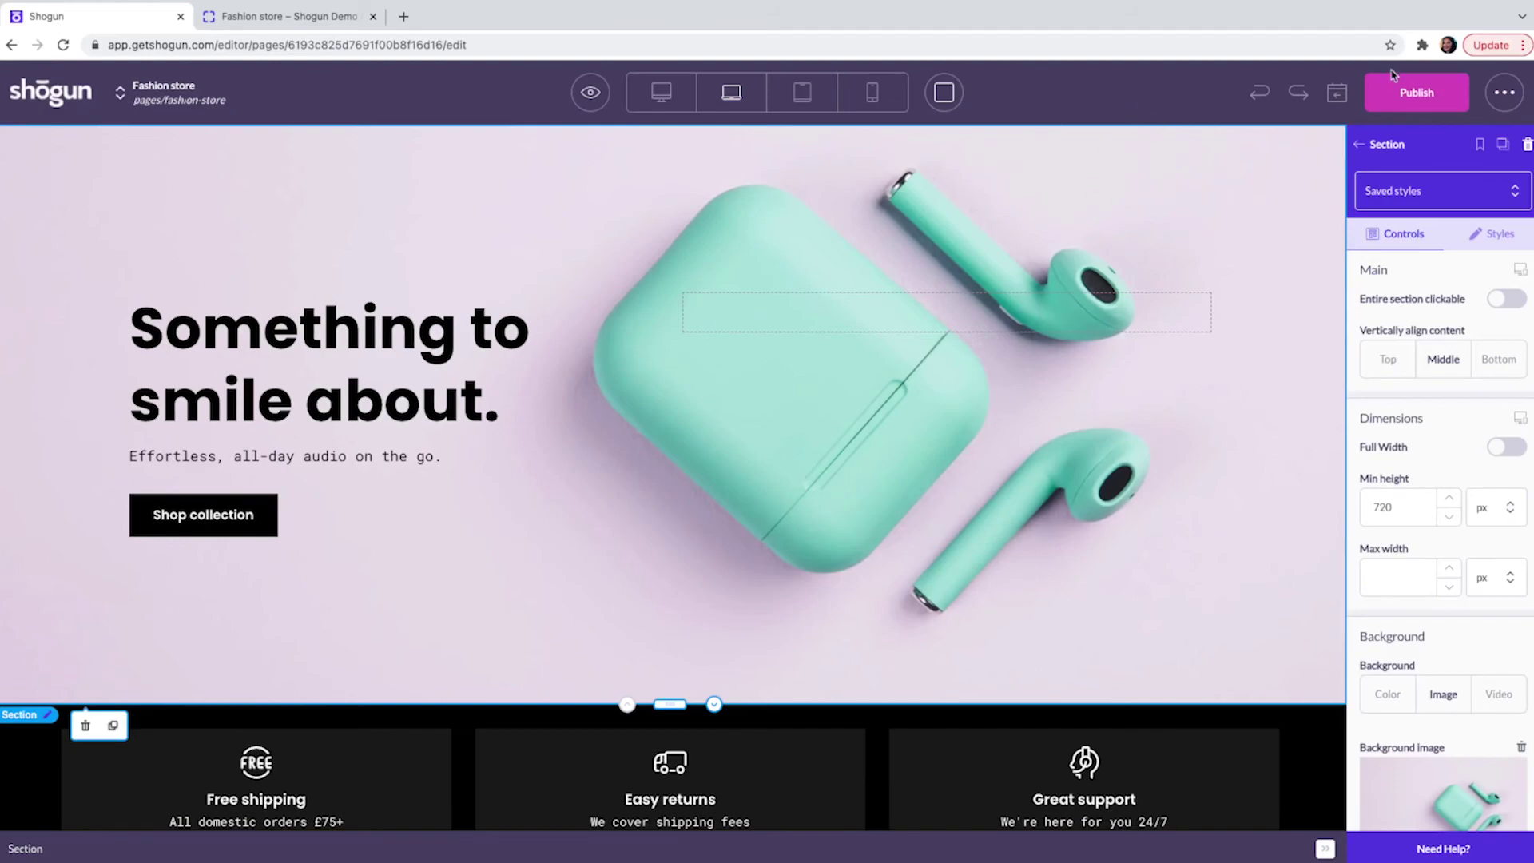
click(1458, 102)
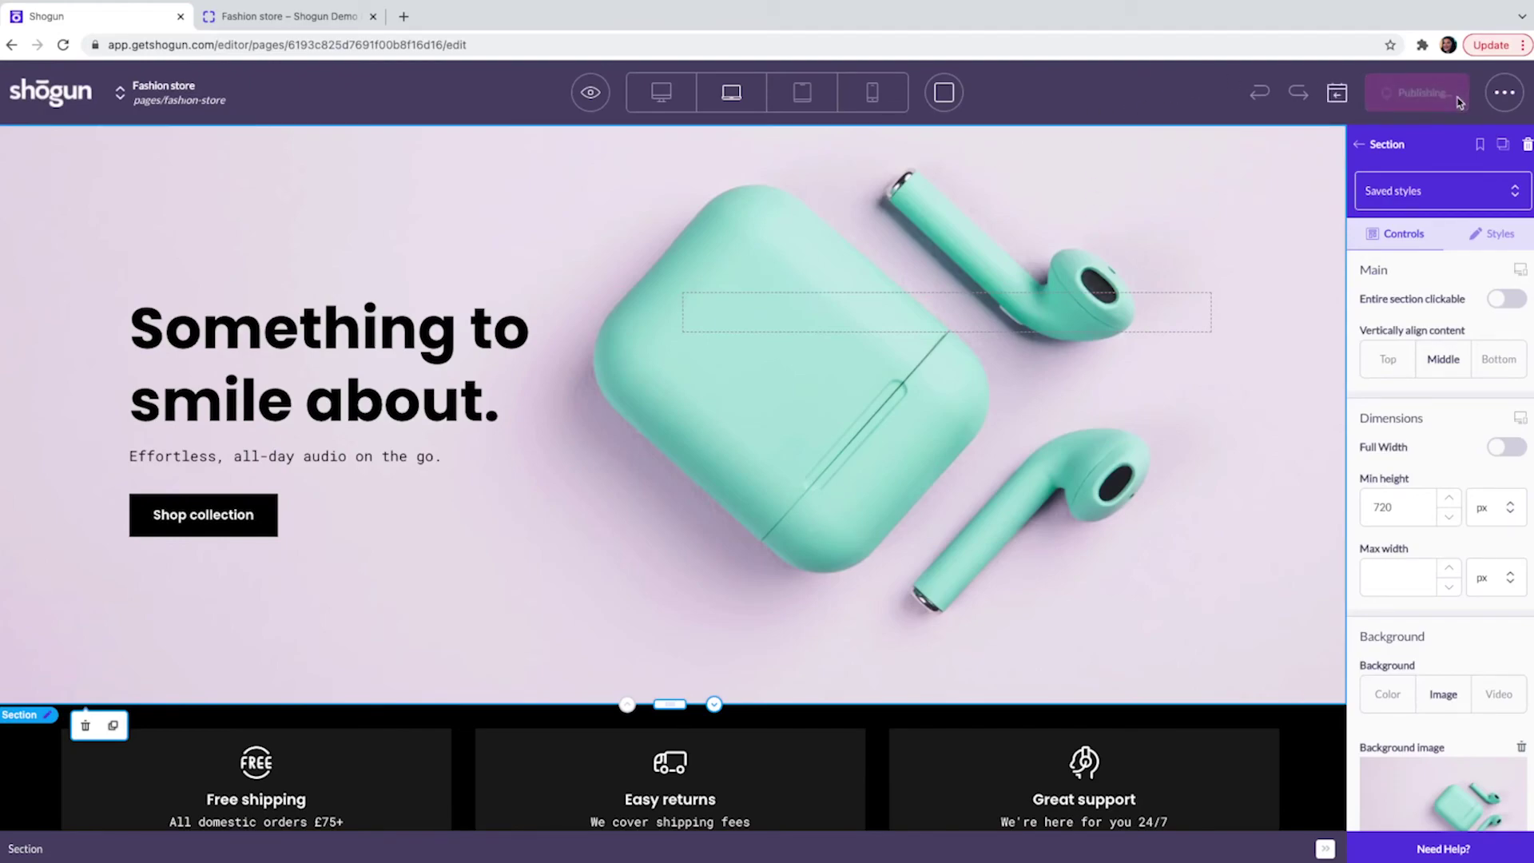